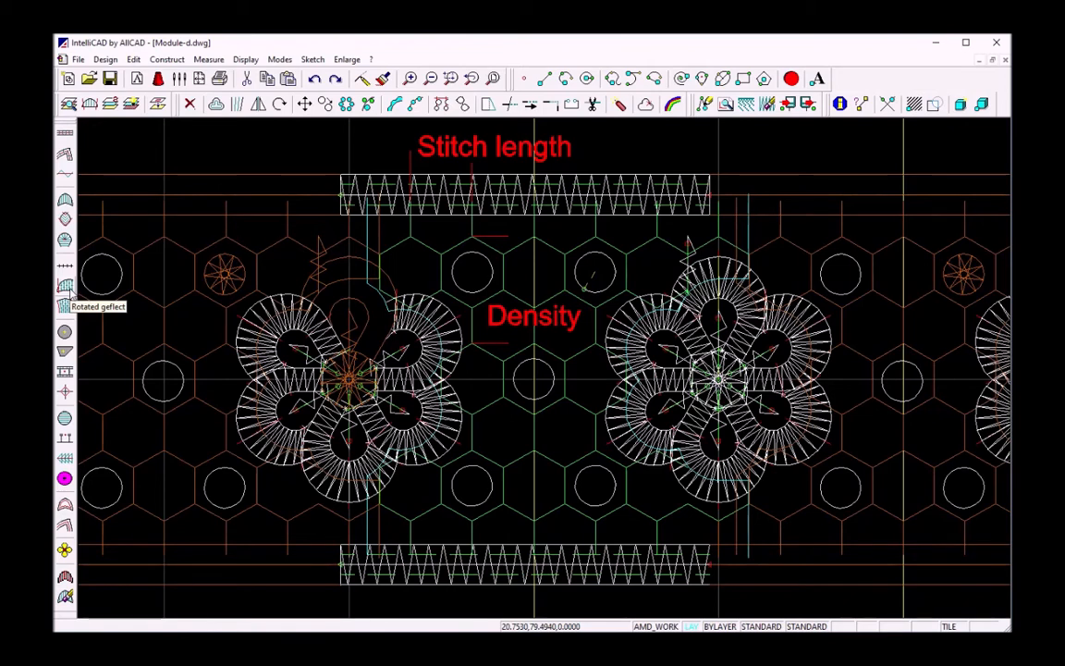
- Start a Rotated geflect fill with the HONEY module and set its size to 4.5 by picking opposite sides of a hexagon
left_click(65, 286)
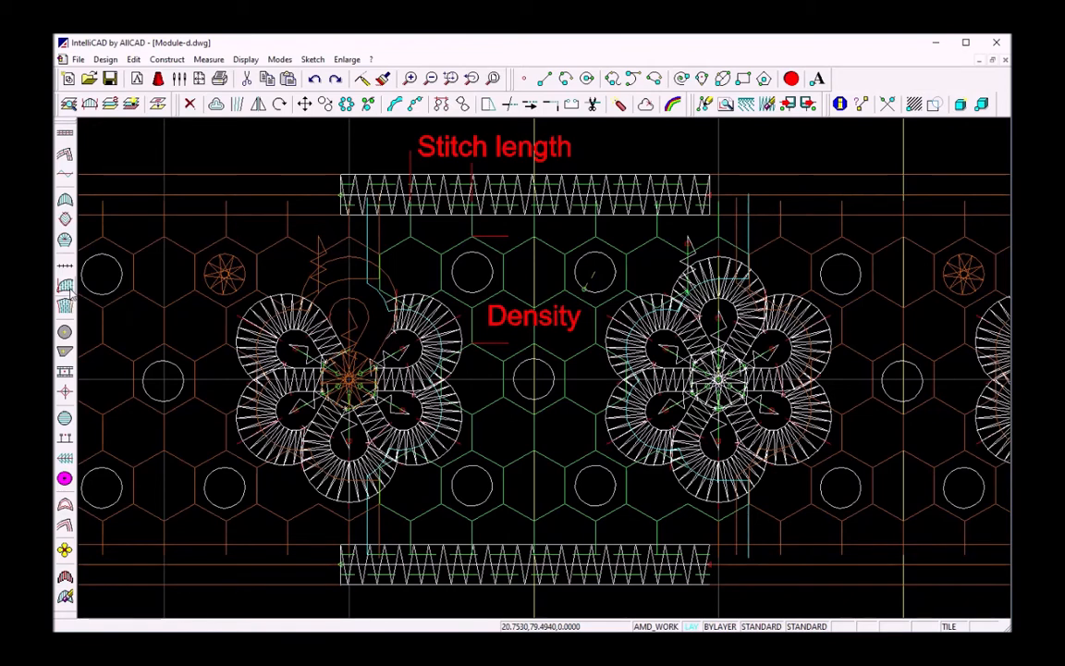
right_click(143, 254)
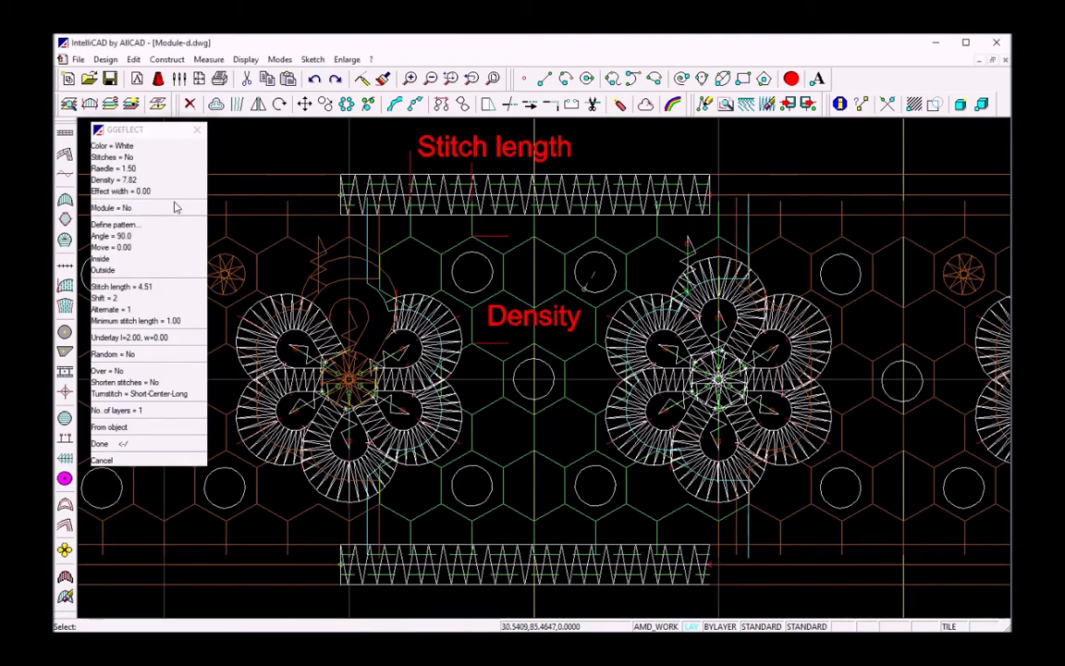
left_click(144, 209)
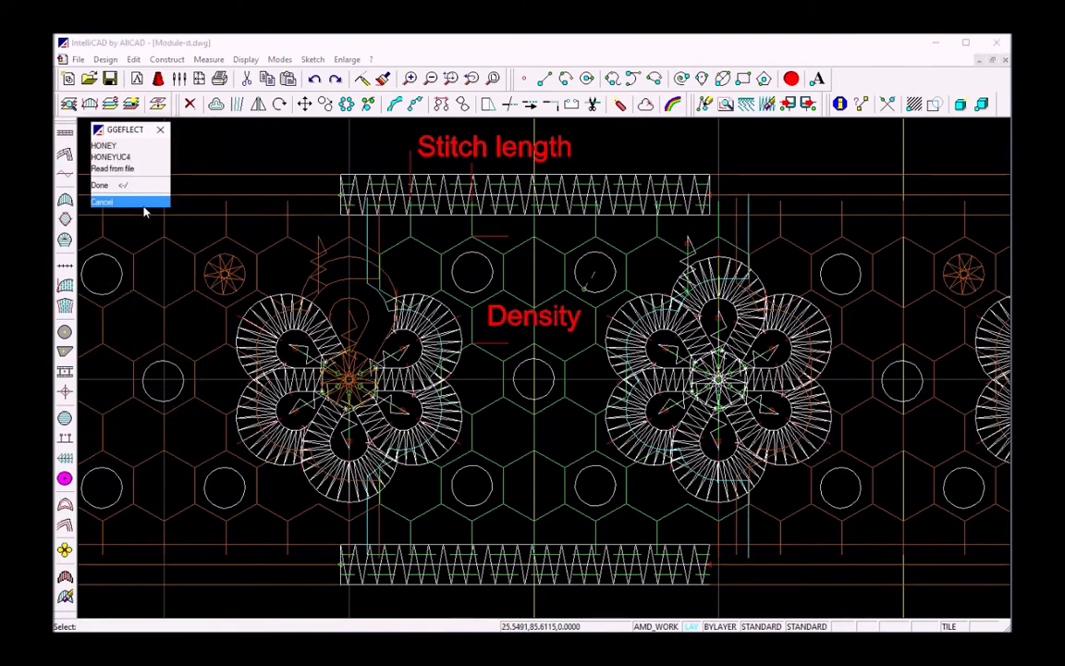
left_click(121, 145)
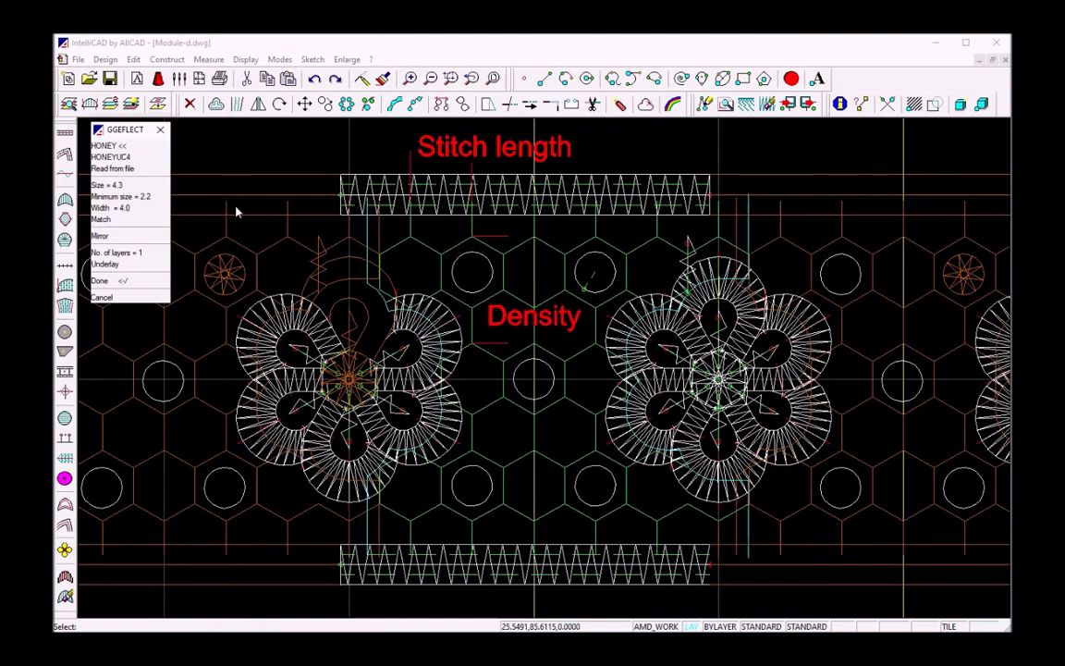
left_click(164, 185)
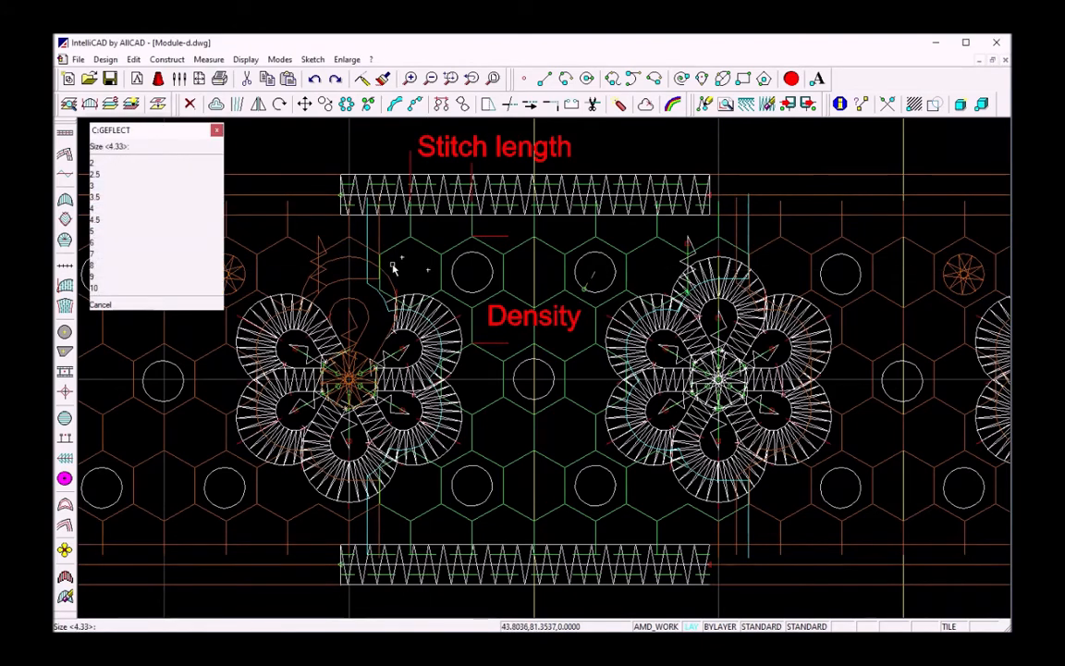
left_click(380, 252)
left_click(441, 252)
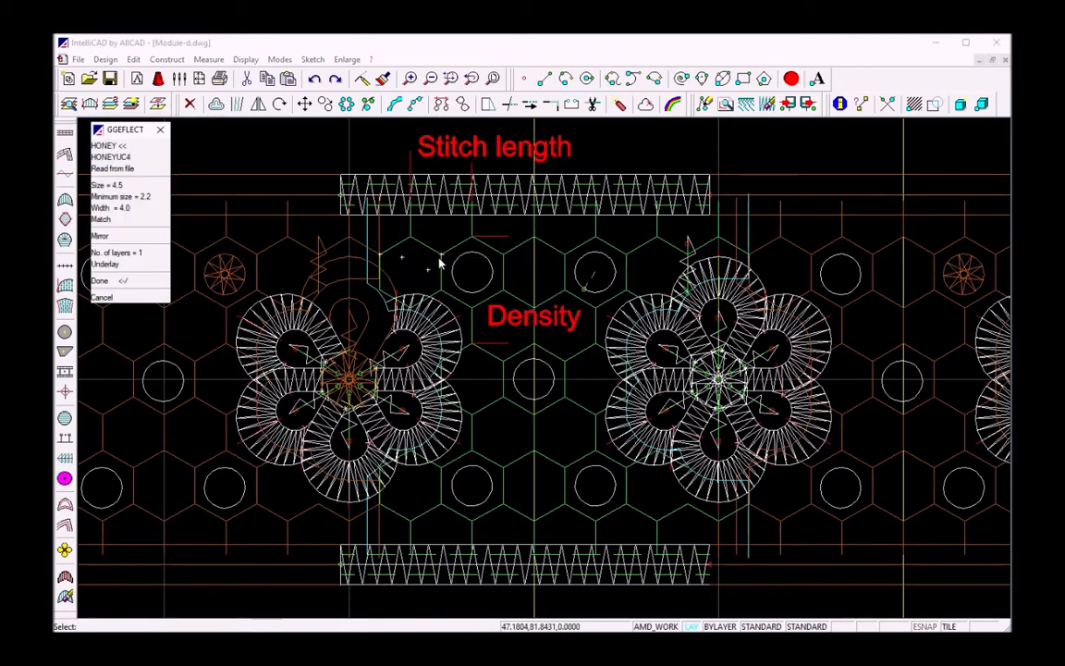
- Set the HONEY module's minimum size to 1.5 and its width to 4.5
left_click(143, 198)
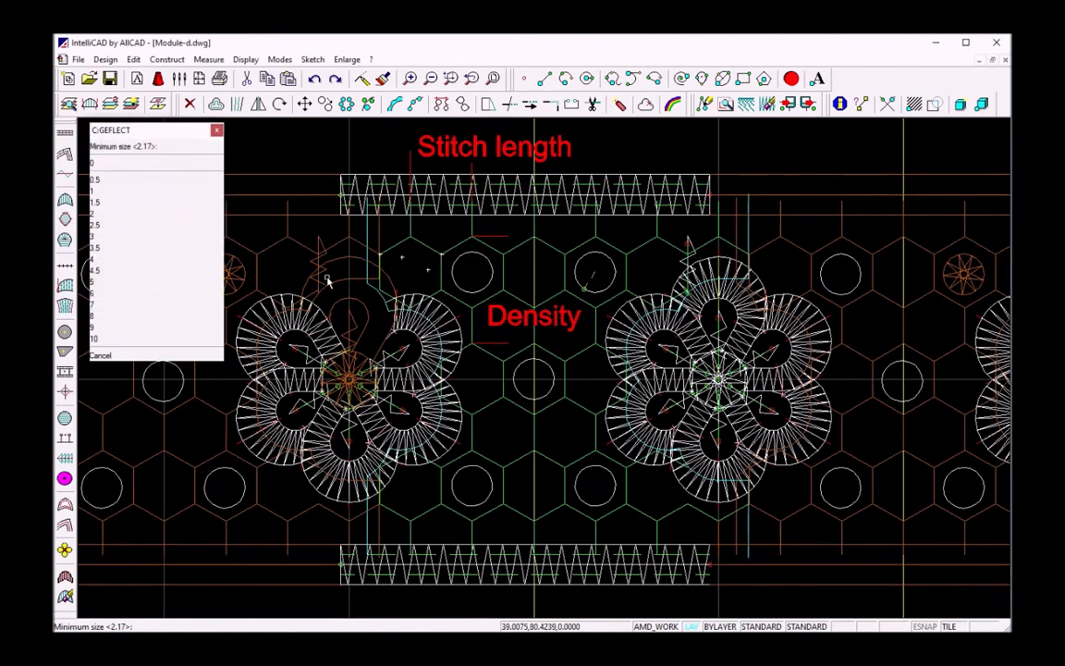
left_click(96, 201)
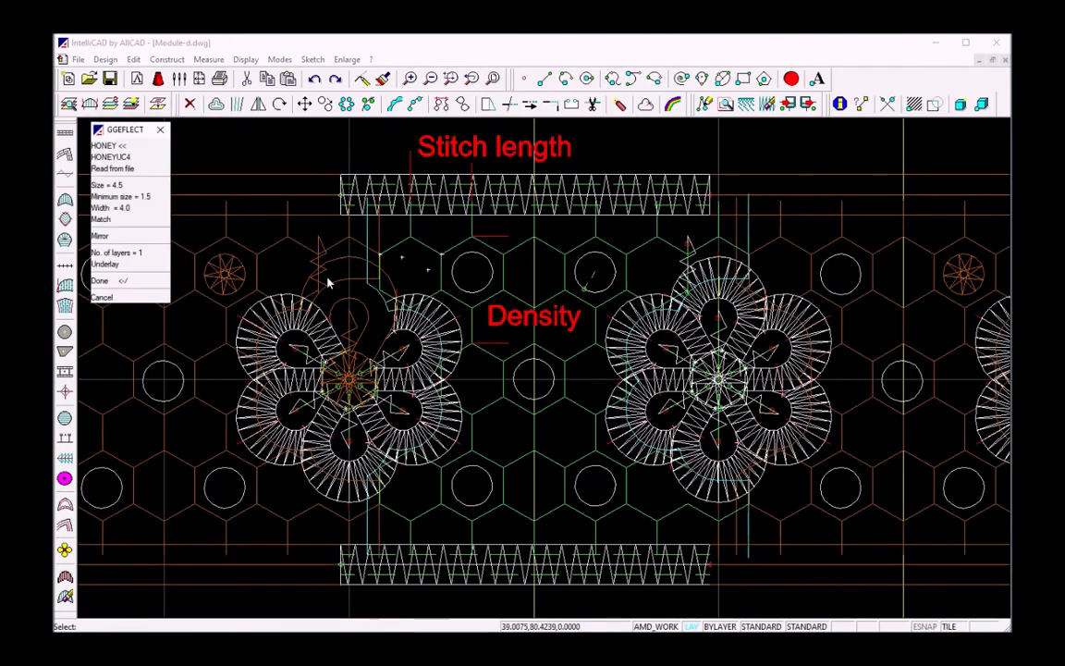
left_click(146, 209)
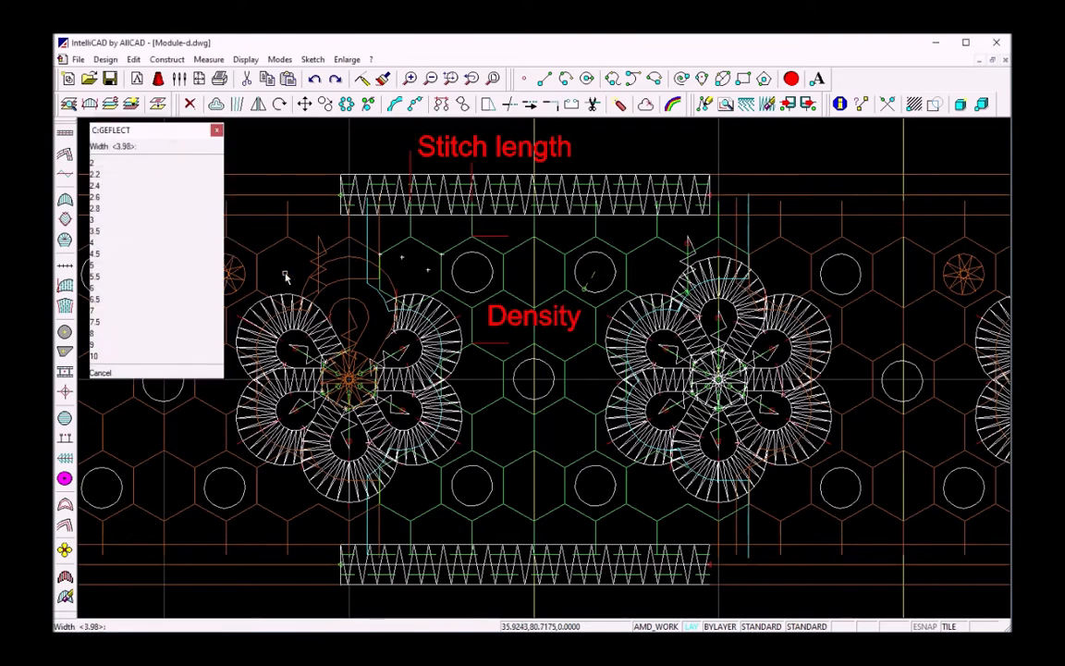
type("4.5")
key("Return")
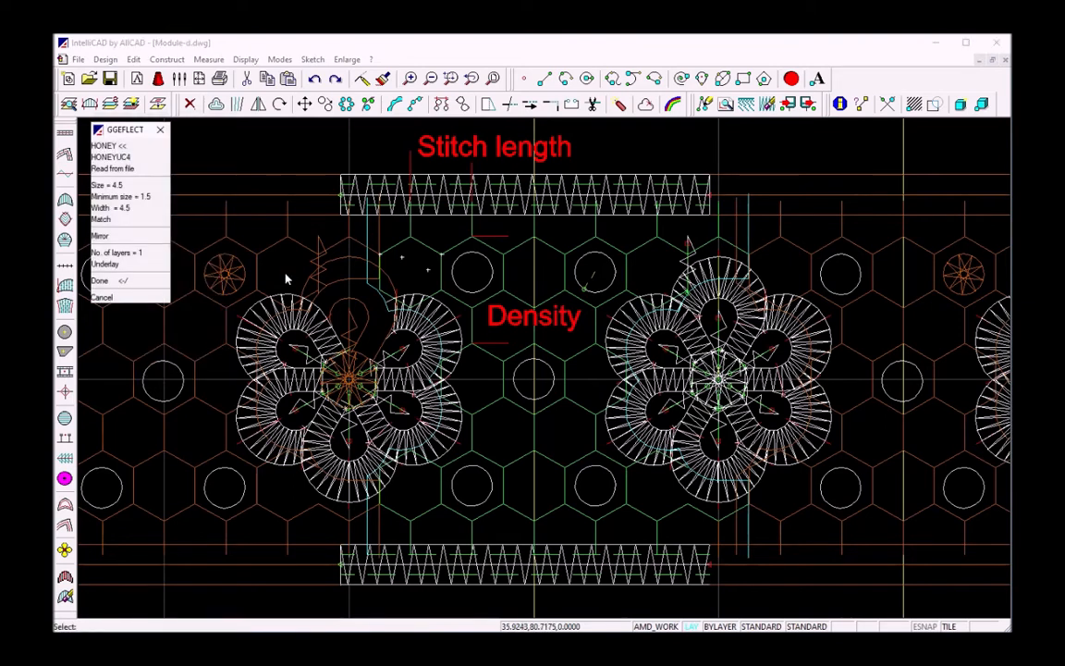
- Set the module to 2 layers, choose HONEYUC4 for the second layer, and accept the module settings
left_click(135, 255)
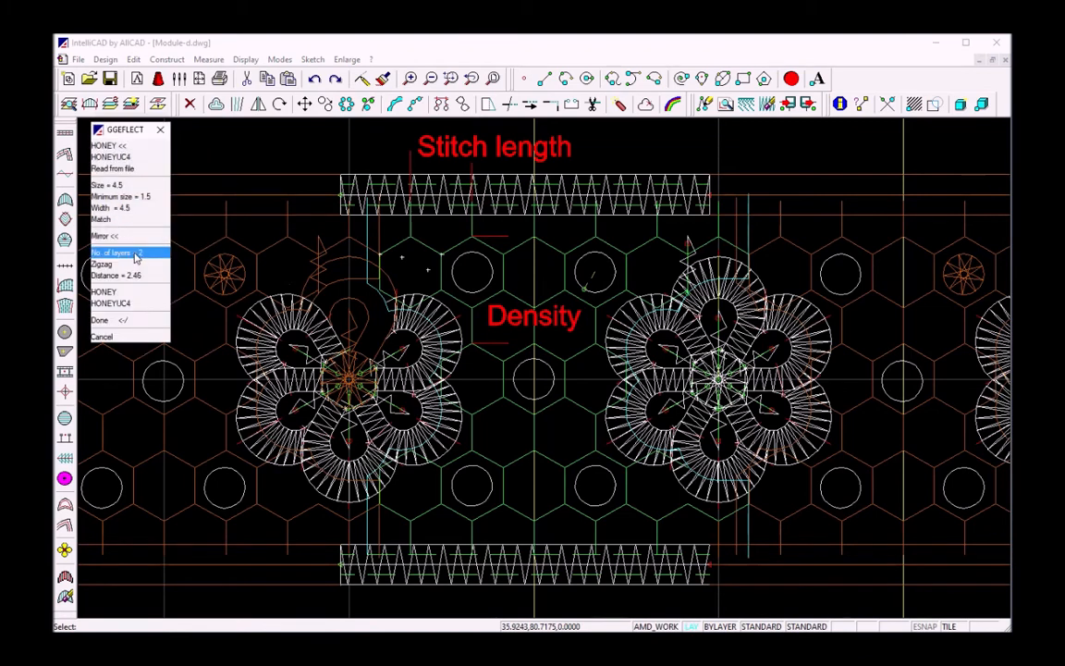
left_click(143, 305)
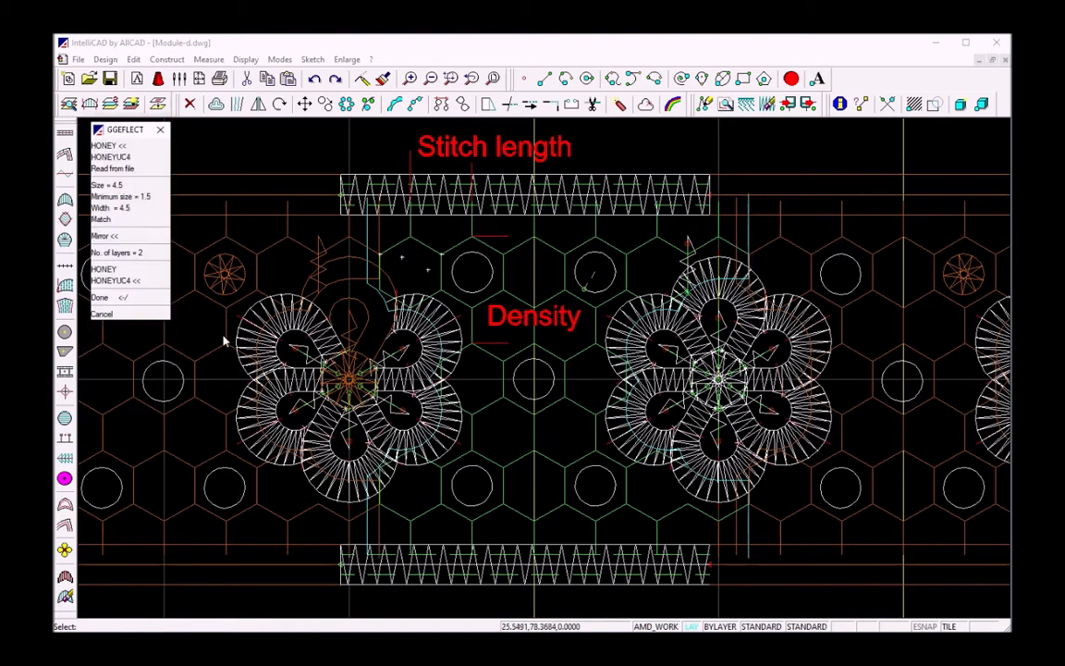
left_click(223, 336)
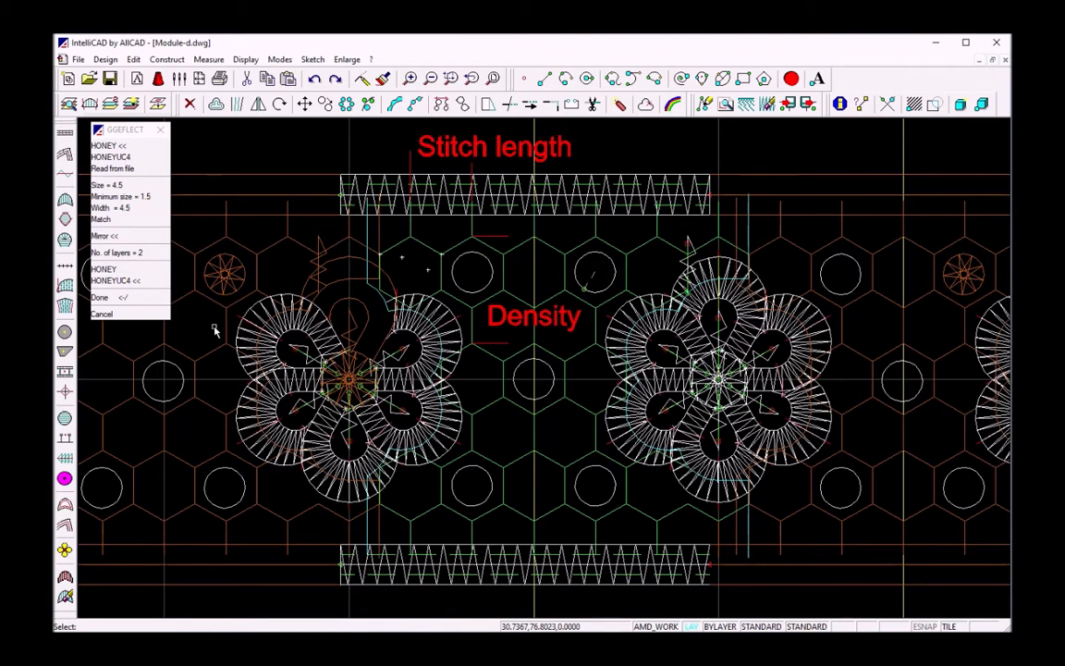
left_click(141, 298)
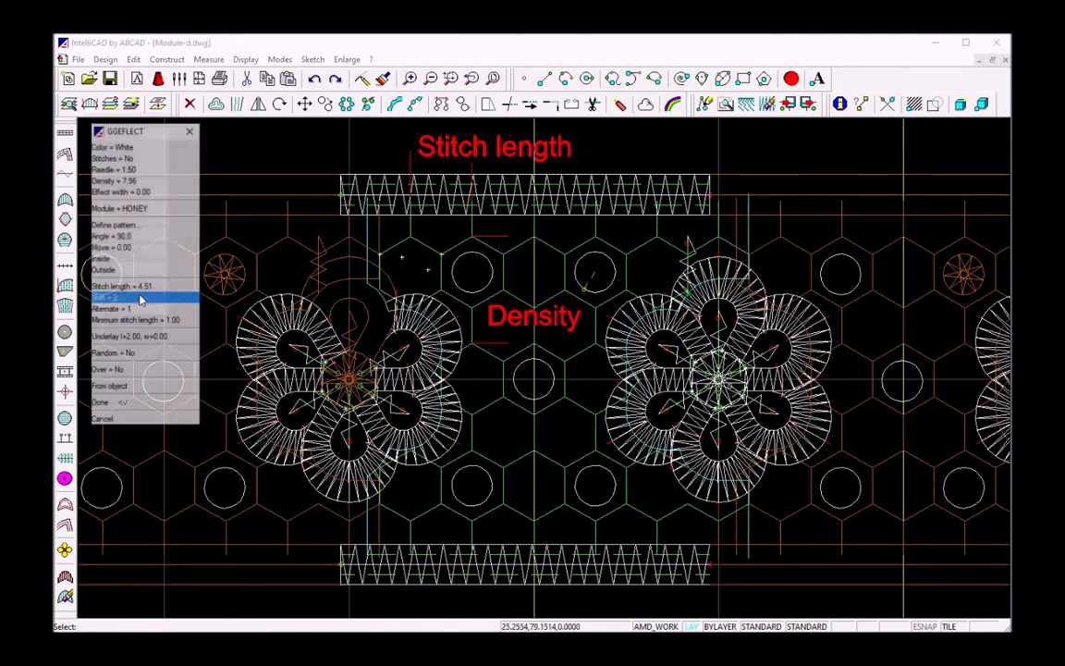
- Set the fill density to 7.82 by picking the ends of the two red Density markers, and accept the fill parameters
left_click(158, 187)
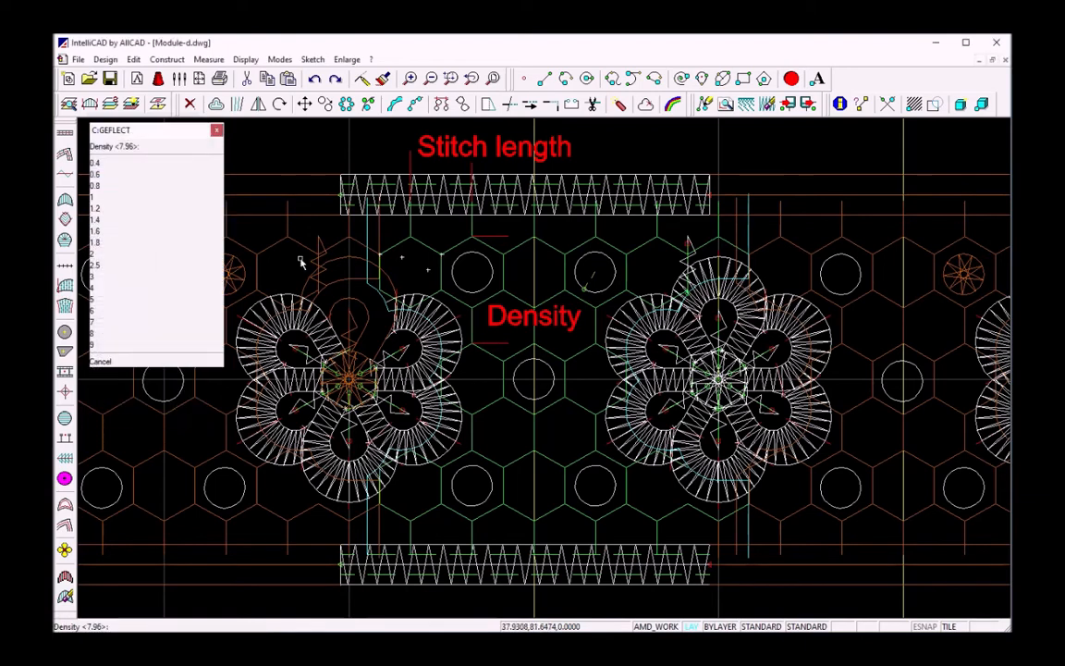
left_click(507, 239)
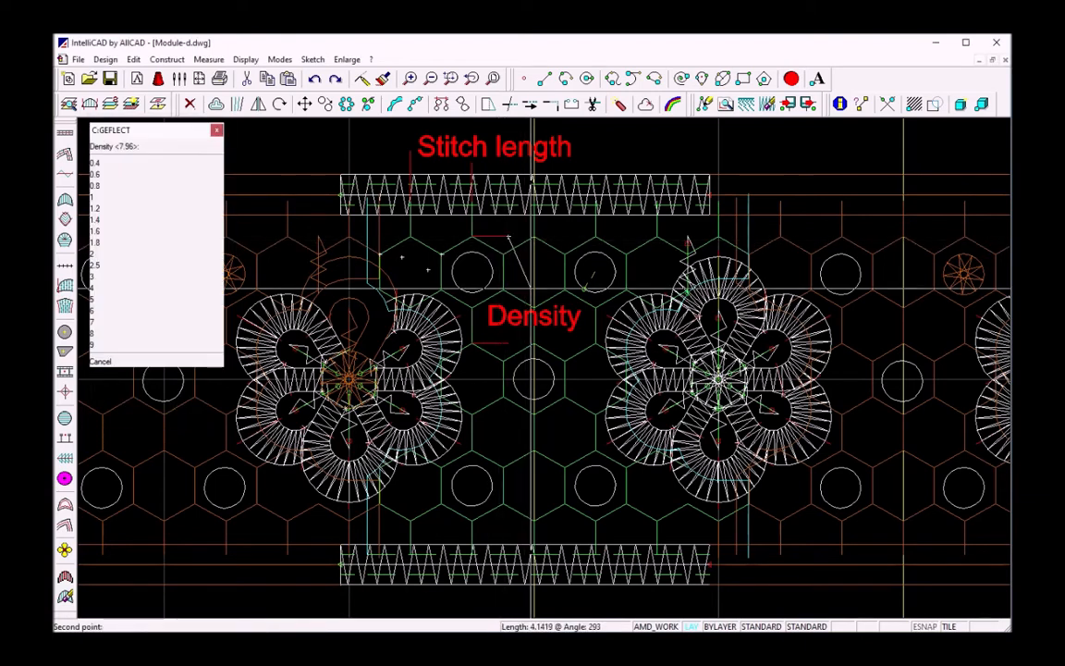
left_click(534, 343)
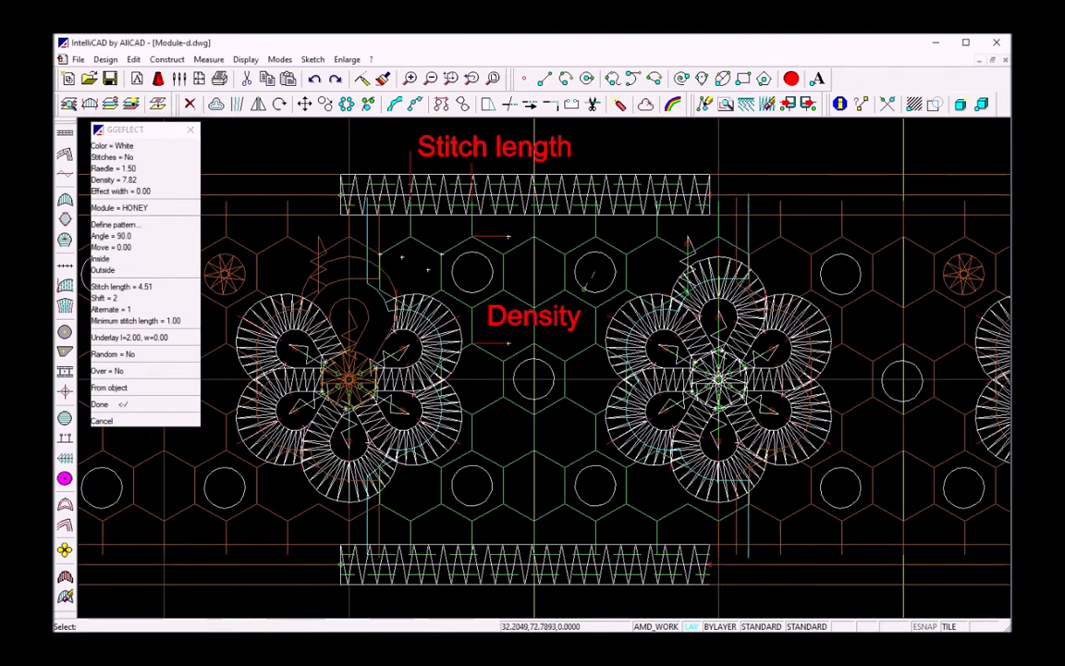
left_click(142, 408)
- Select the two vertical boundary edges through the flowers, and draw horizontal guide lines across the upper and lower parts of the honeycomb area
left_click(367, 236)
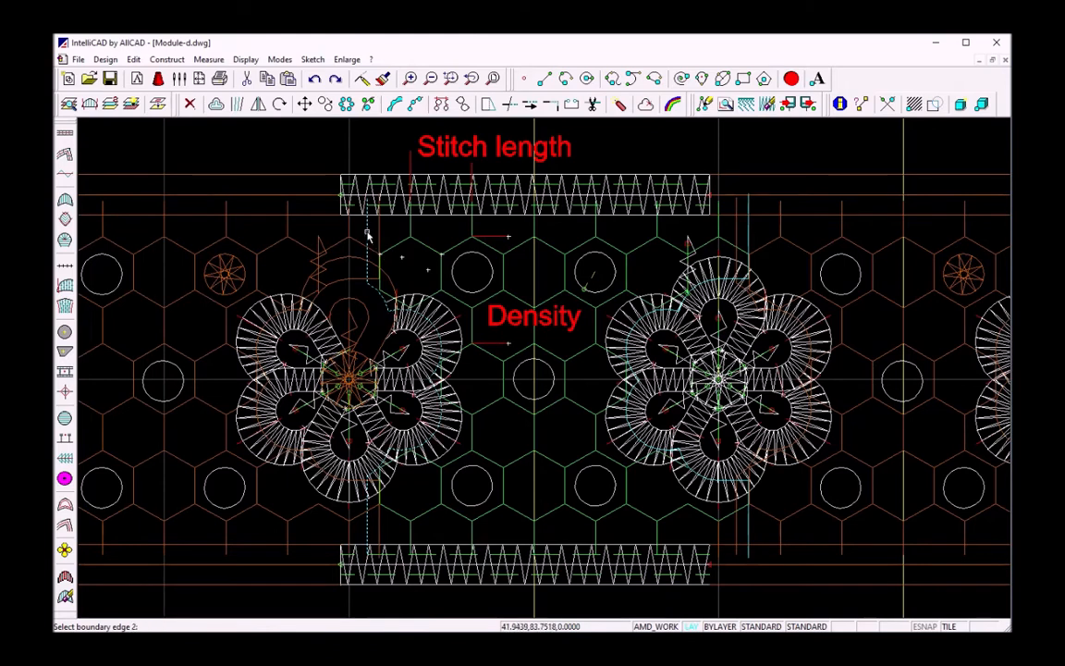
left_click(749, 231)
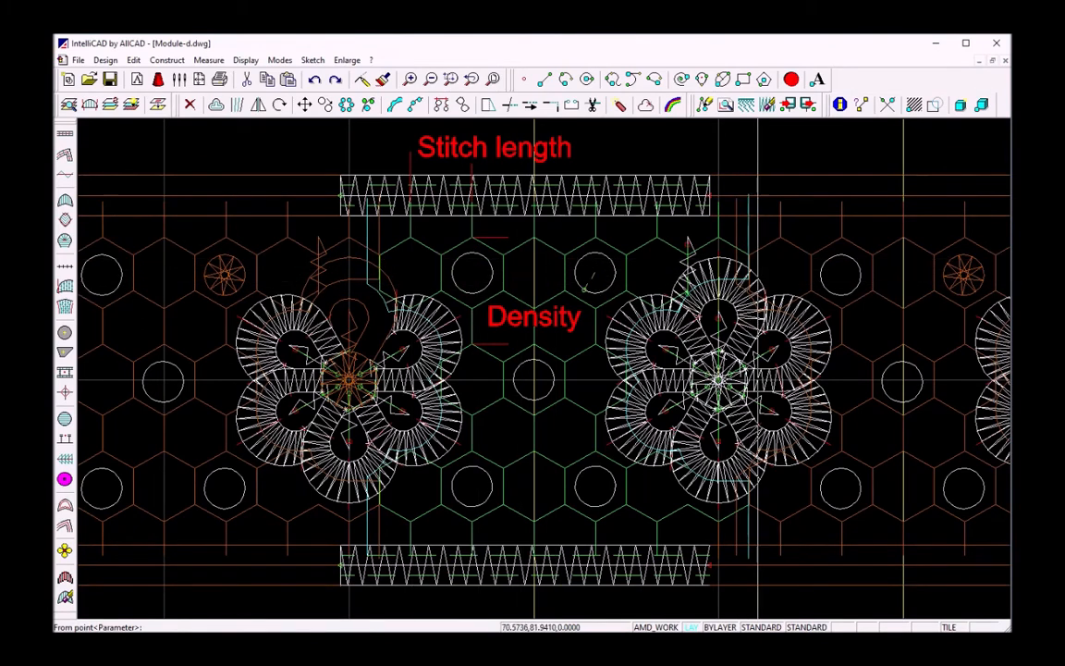
left_click(762, 254)
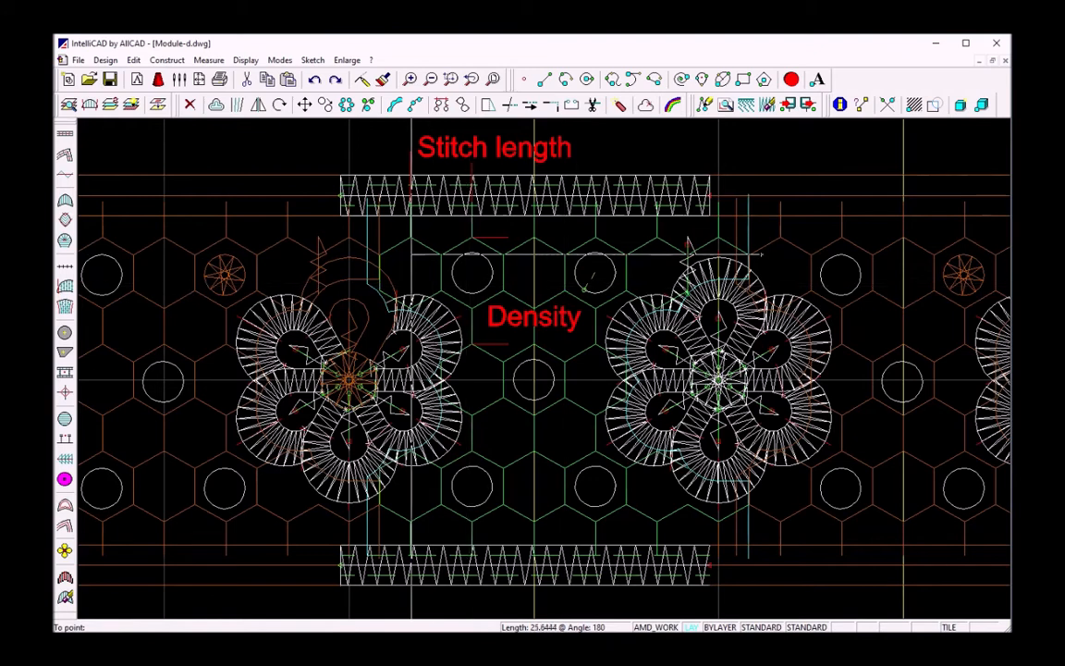
left_click(346, 254)
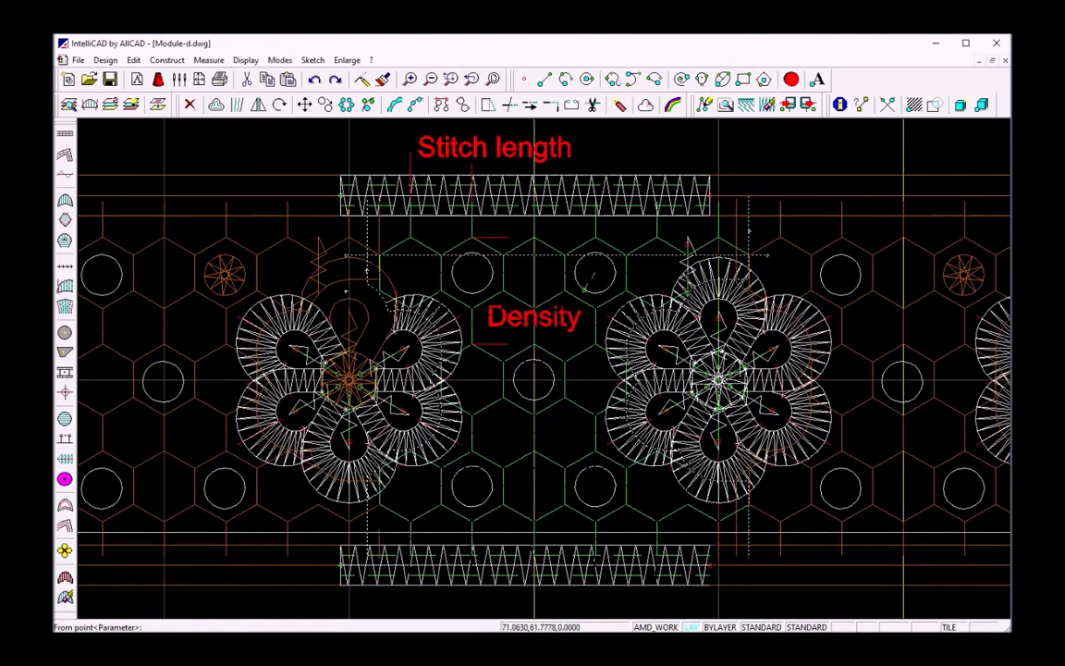
left_click(768, 532)
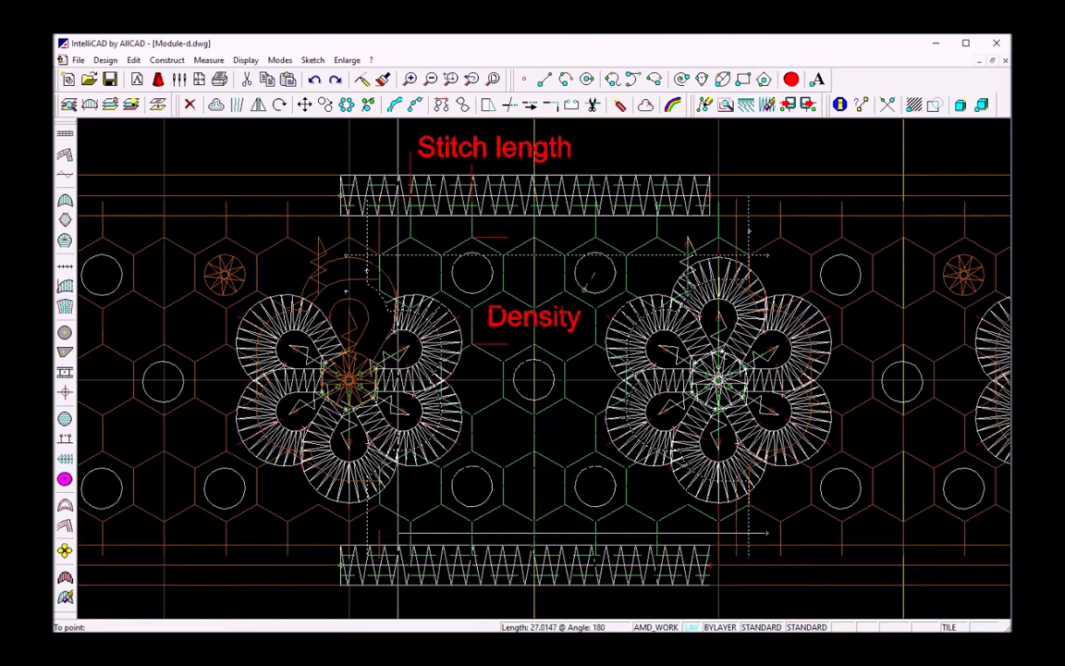
left_click(338, 533)
- Build the honeycomb fill and set its move value to 2.2 to align the pattern with the hexagons
right_click(276, 416)
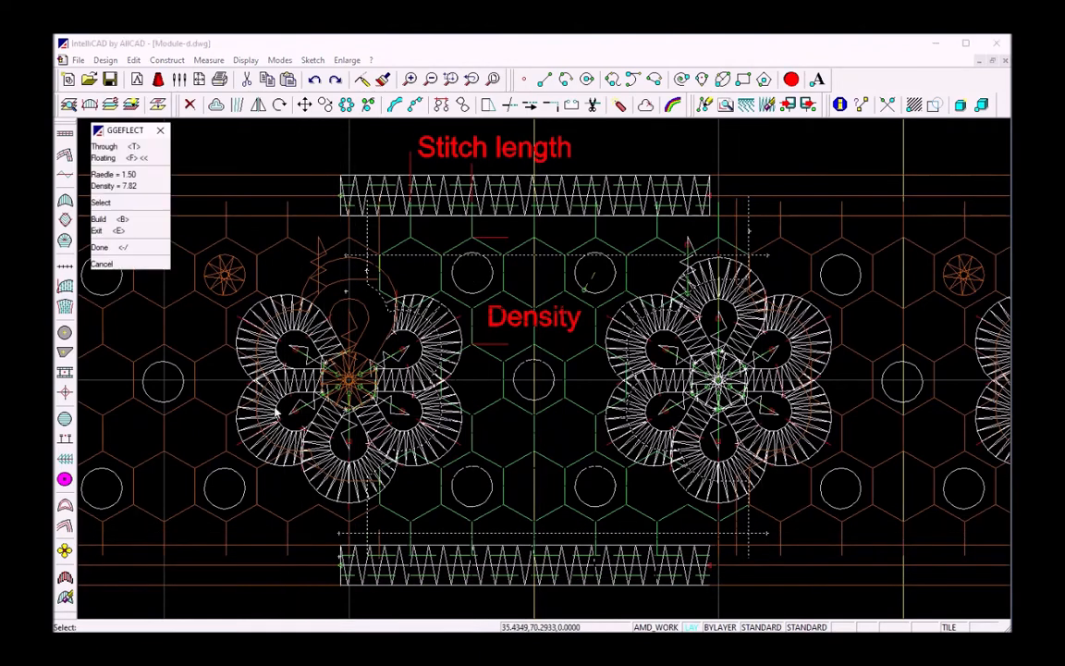
left_click(135, 220)
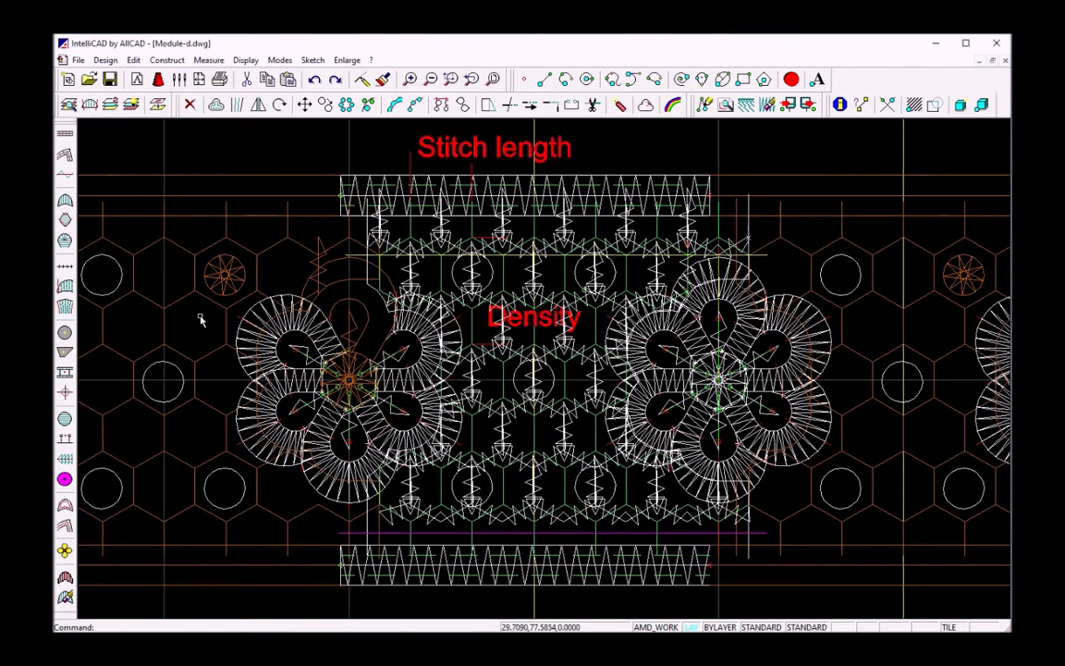
right_click(476, 274)
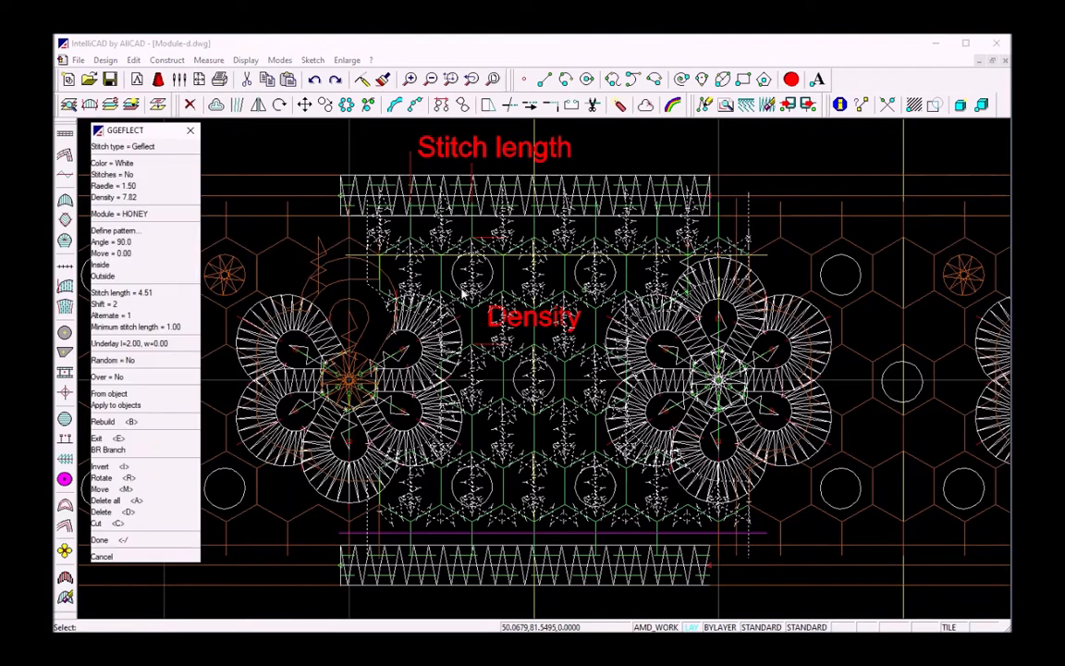
left_click(129, 253)
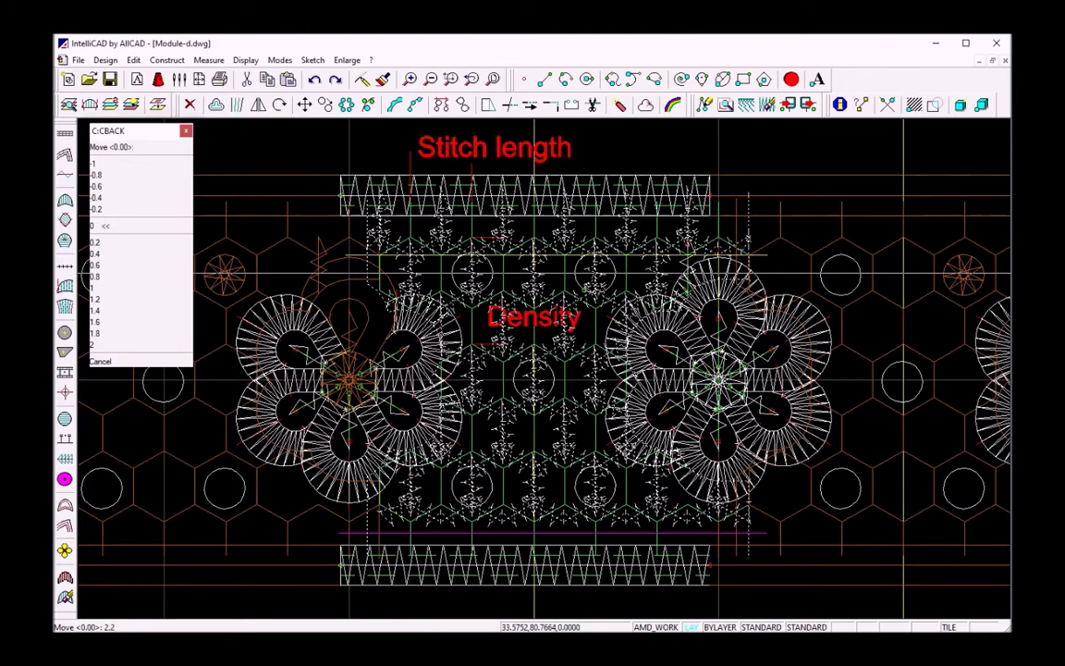
type("2.2")
key("Return")
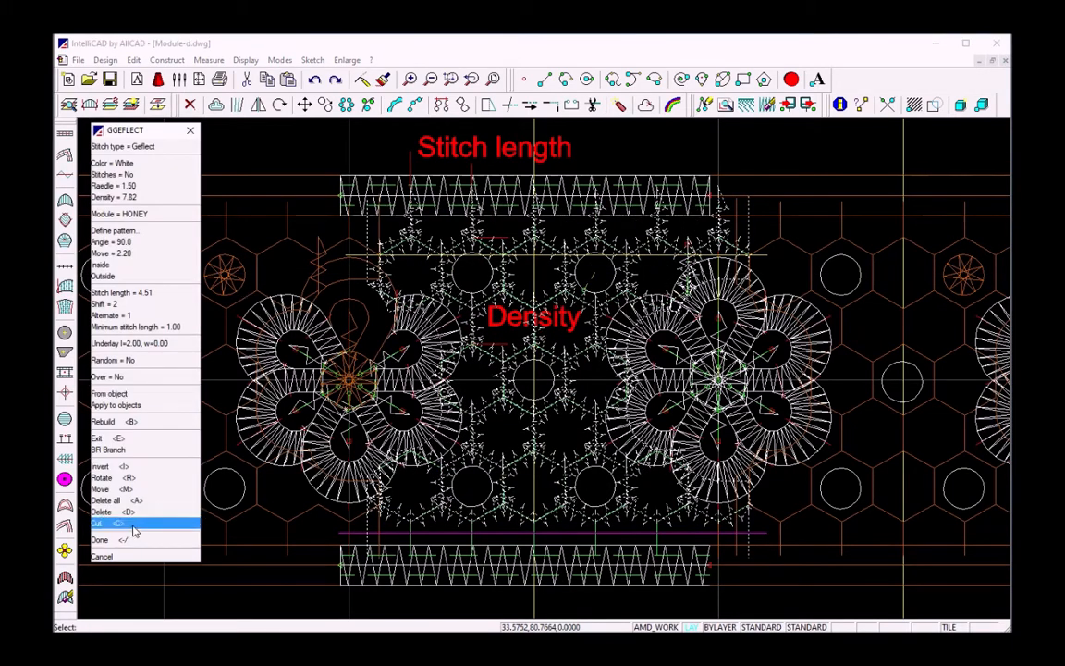
left_click(102, 539)
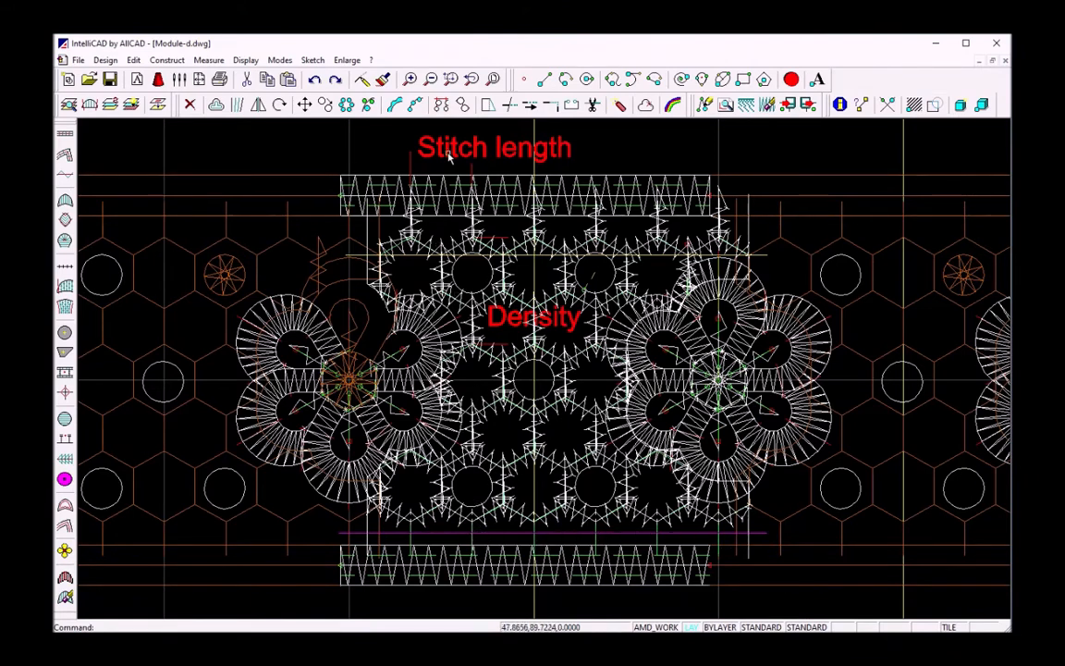
- Draw a horizontal cutting line just above the lower hexagon points and trim the vertical lines below the honeycomb against it
left_click(508, 105)
right_click(411, 487)
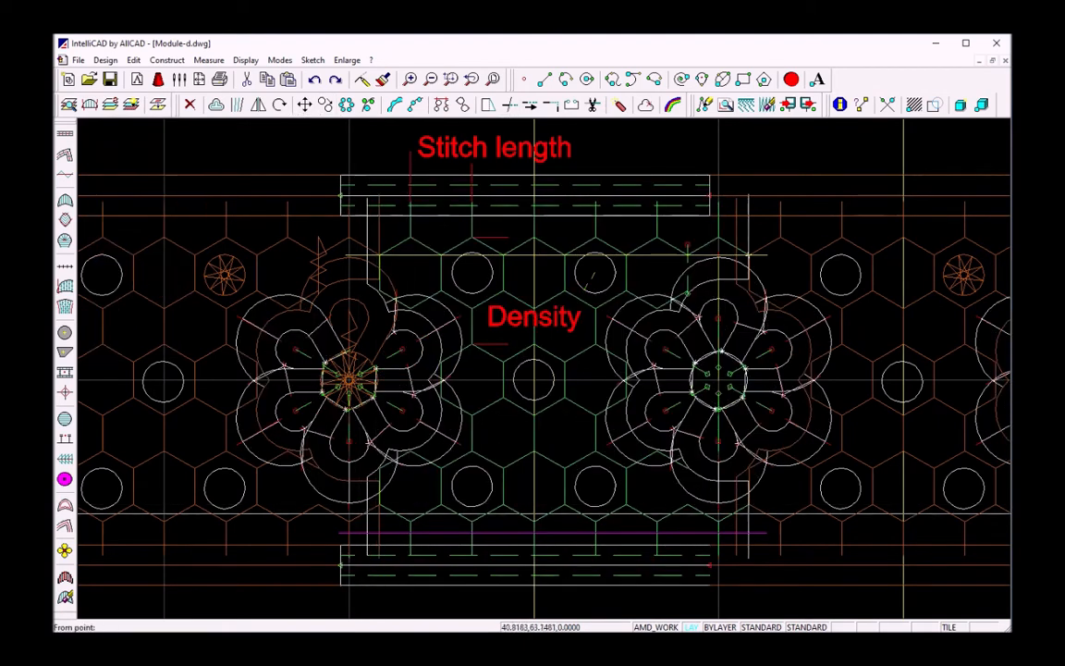
left_click(350, 515)
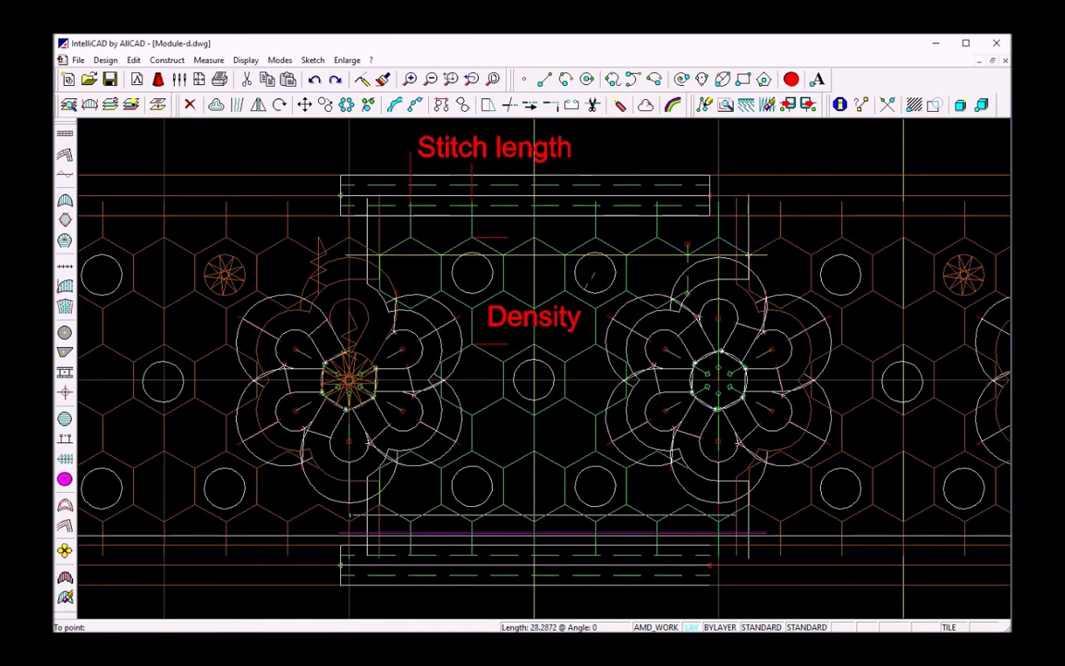
left_click(760, 515)
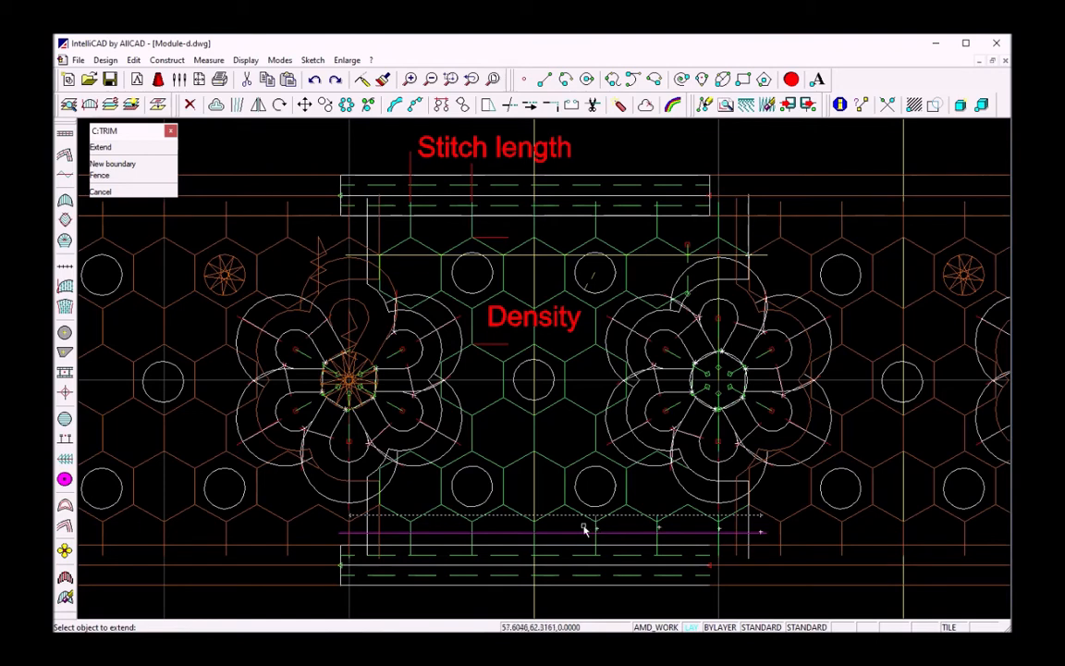
left_click(472, 527)
left_click(412, 528)
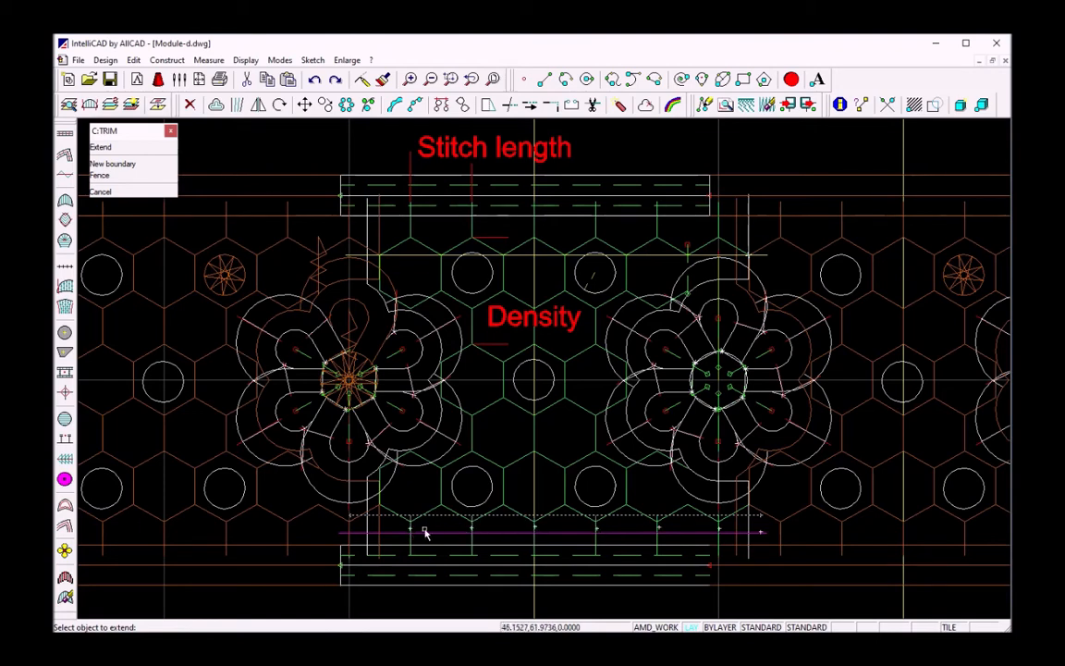
right_click(436, 553)
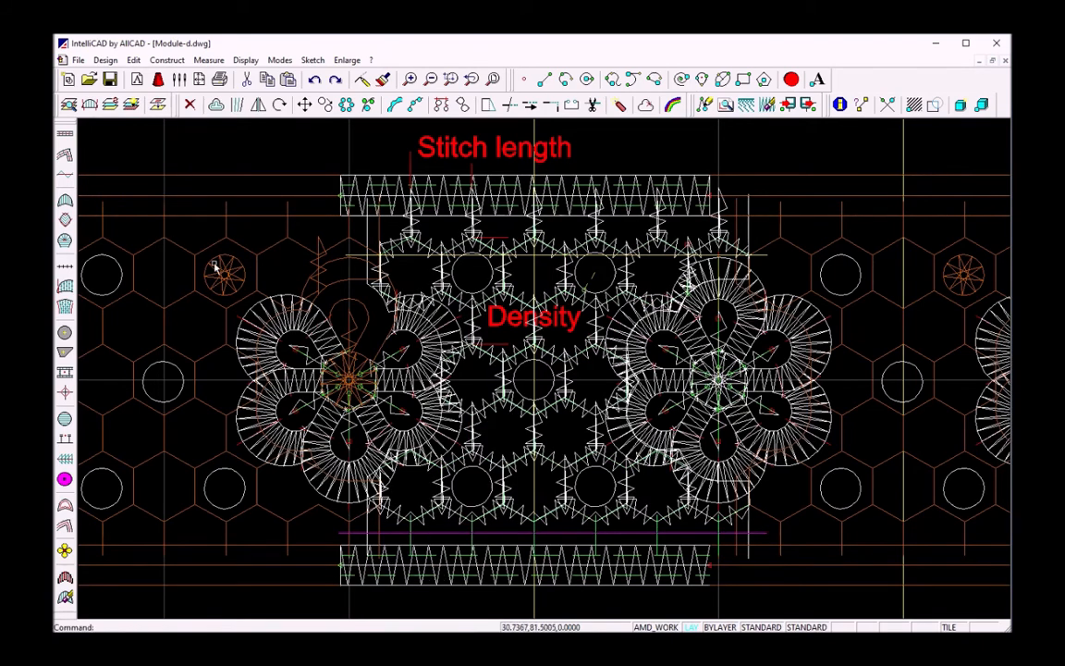
- Set up a Wiggle stitch with width 1.20, two layers, stitch length 2.00 and the first stitch set to Yes
left_click(67, 181)
right_click(233, 167)
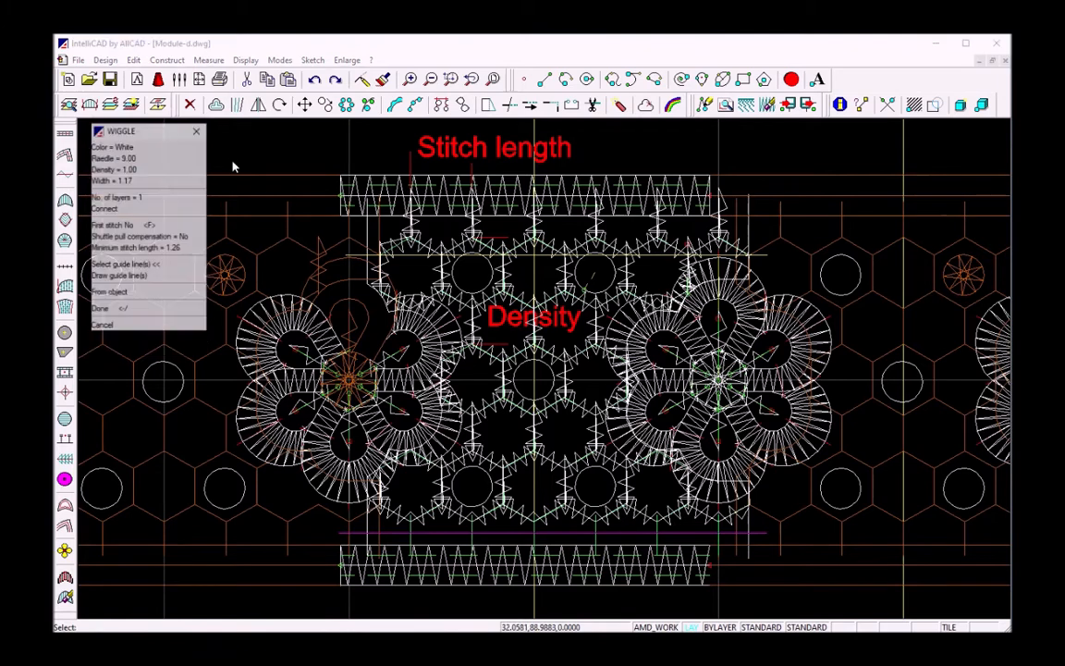
left_click(127, 180)
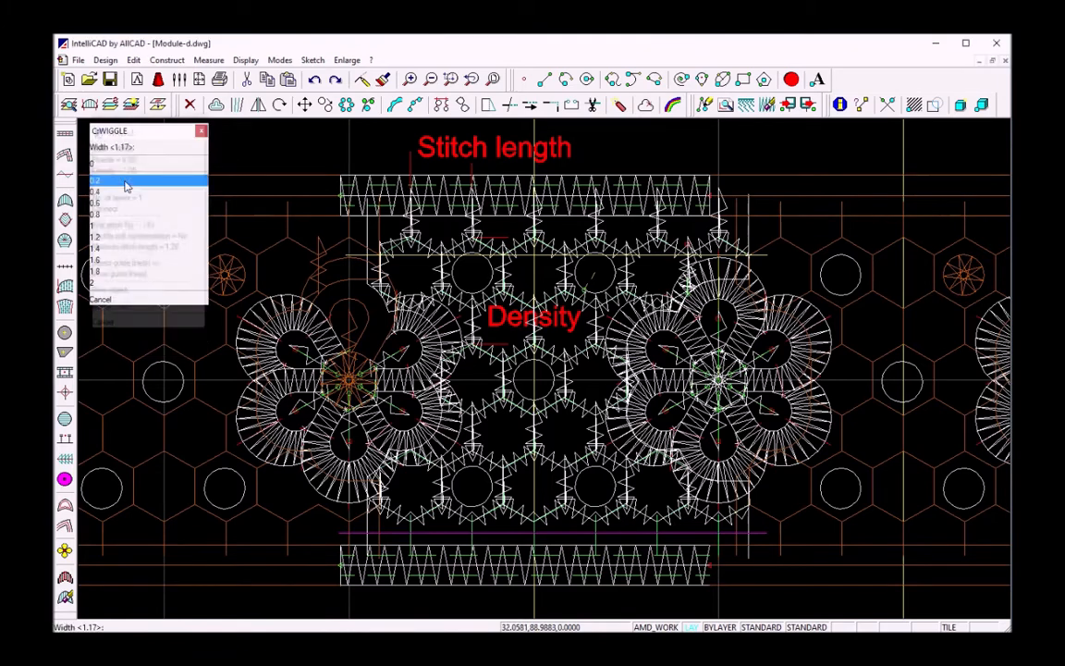
left_click(111, 237)
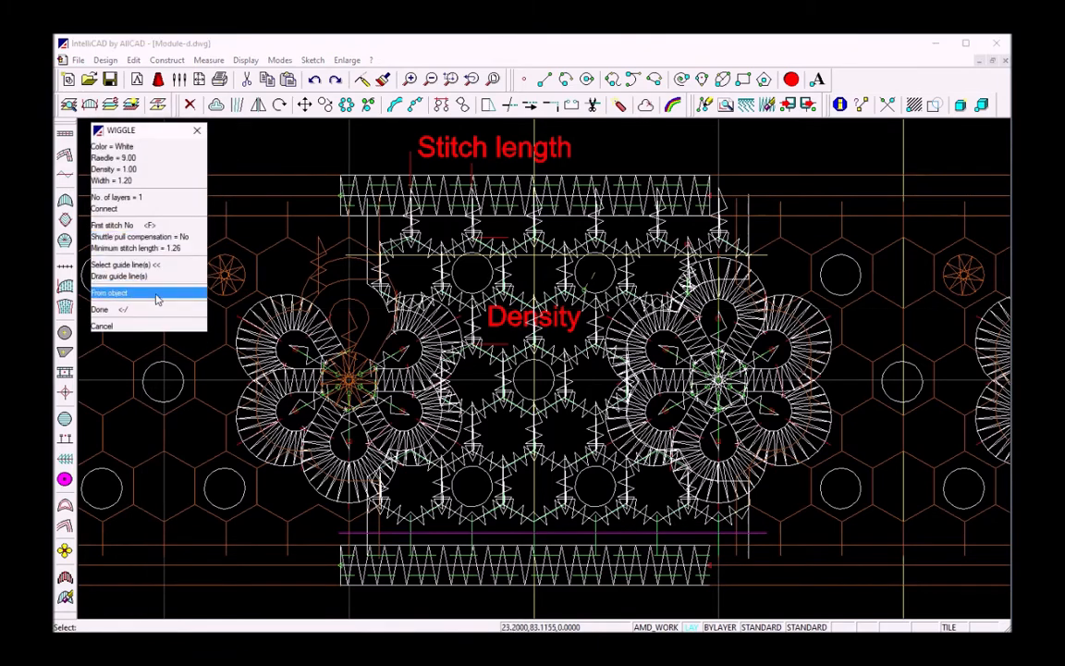
left_click(133, 198)
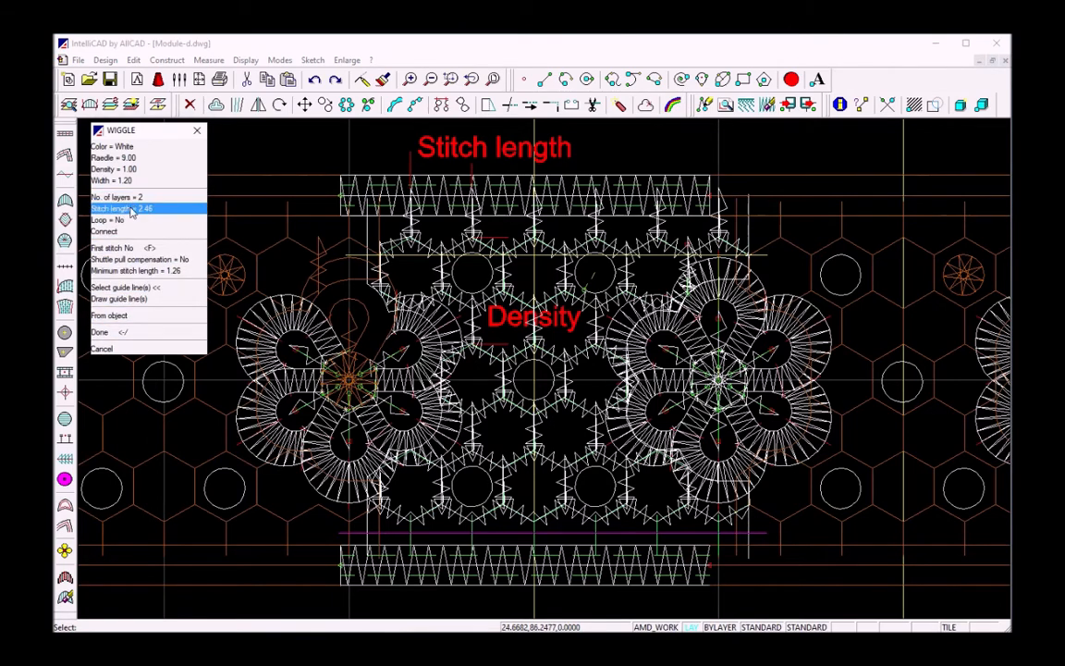
left_click(133, 210)
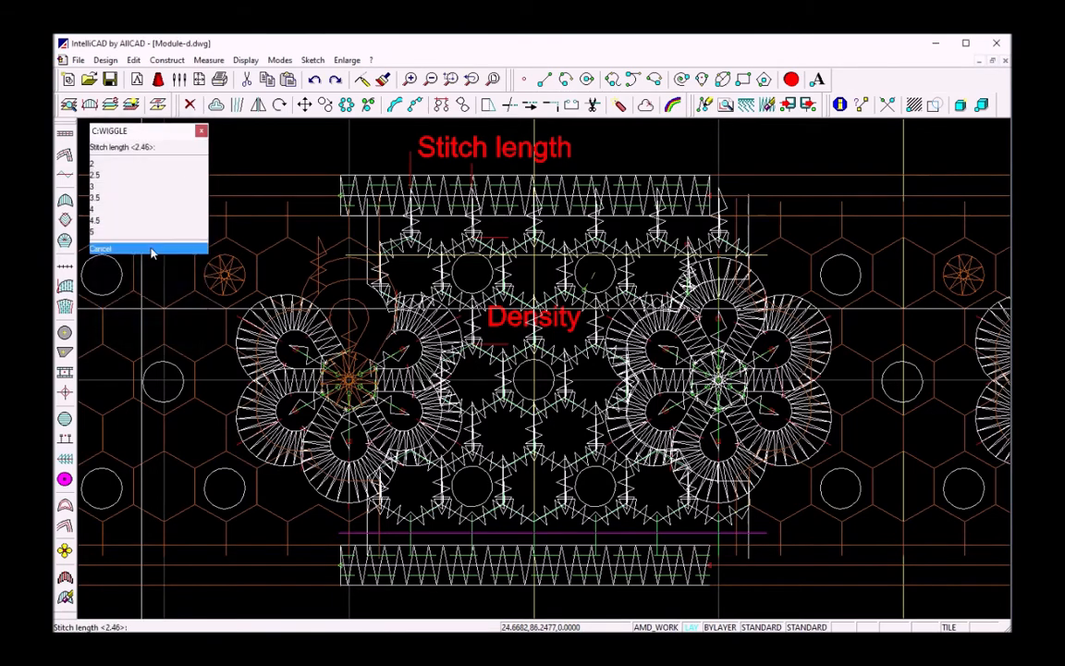
left_click(126, 169)
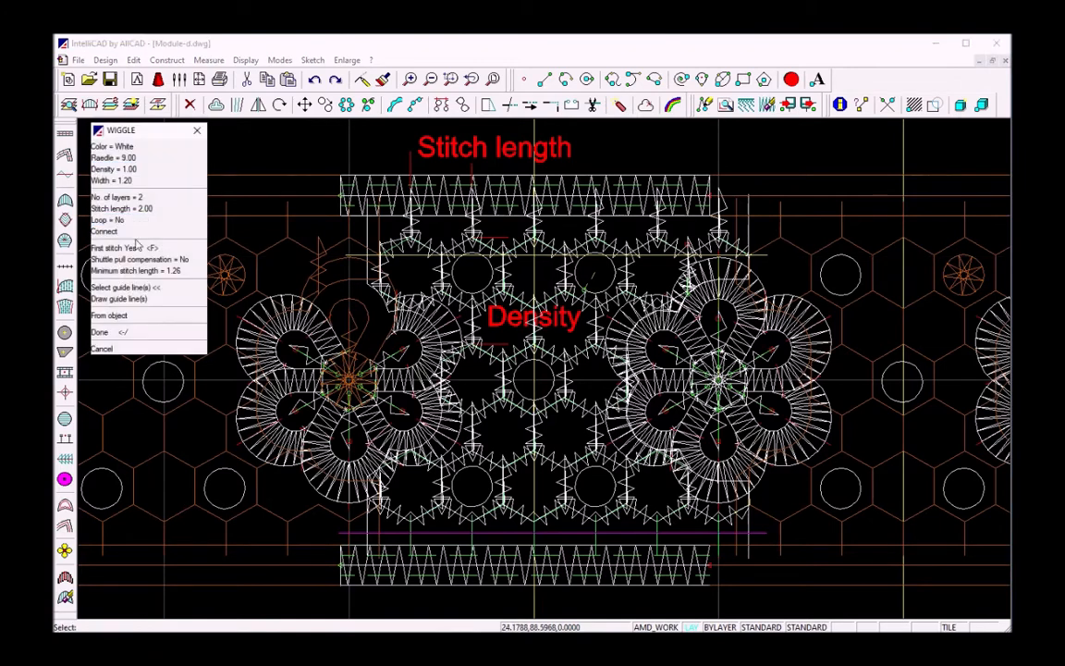
- Build the Wiggle stitches on the six short vertical guide lines between the honeycomb and the lower border
left_click(136, 332)
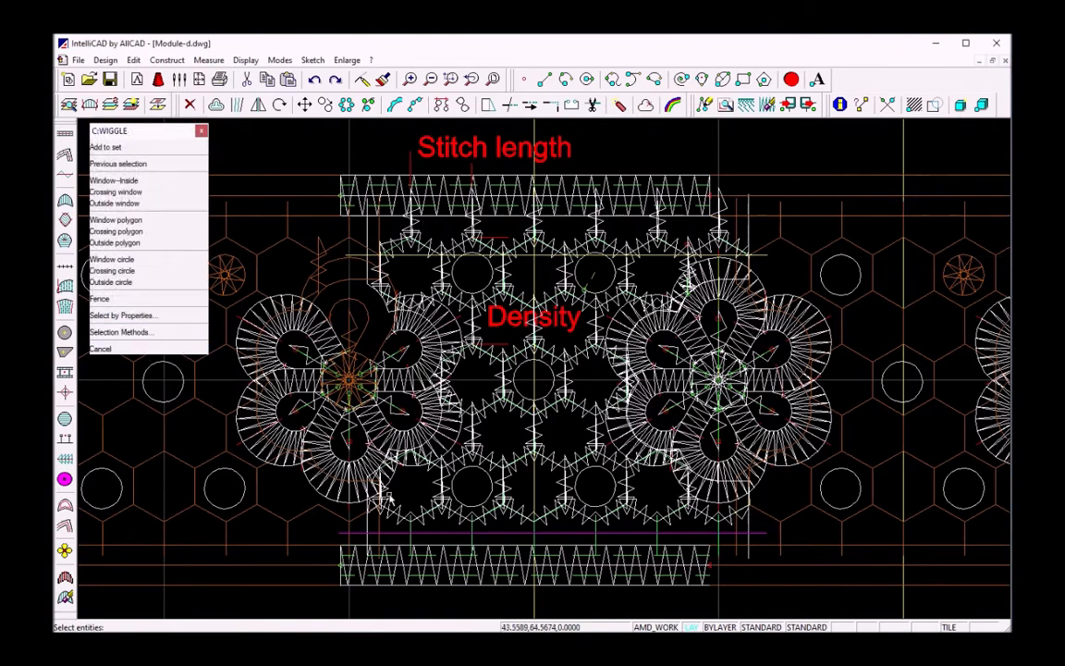
left_click(410, 539)
left_click(472, 538)
left_click(533, 539)
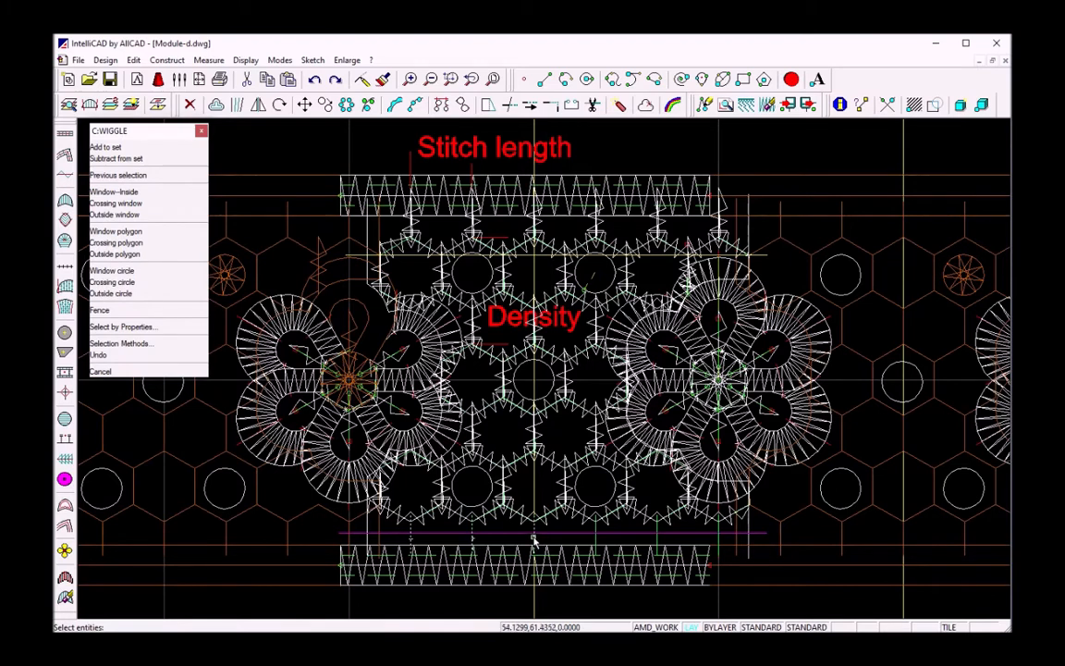
left_click(596, 539)
left_click(658, 540)
left_click(717, 542)
right_click(732, 569)
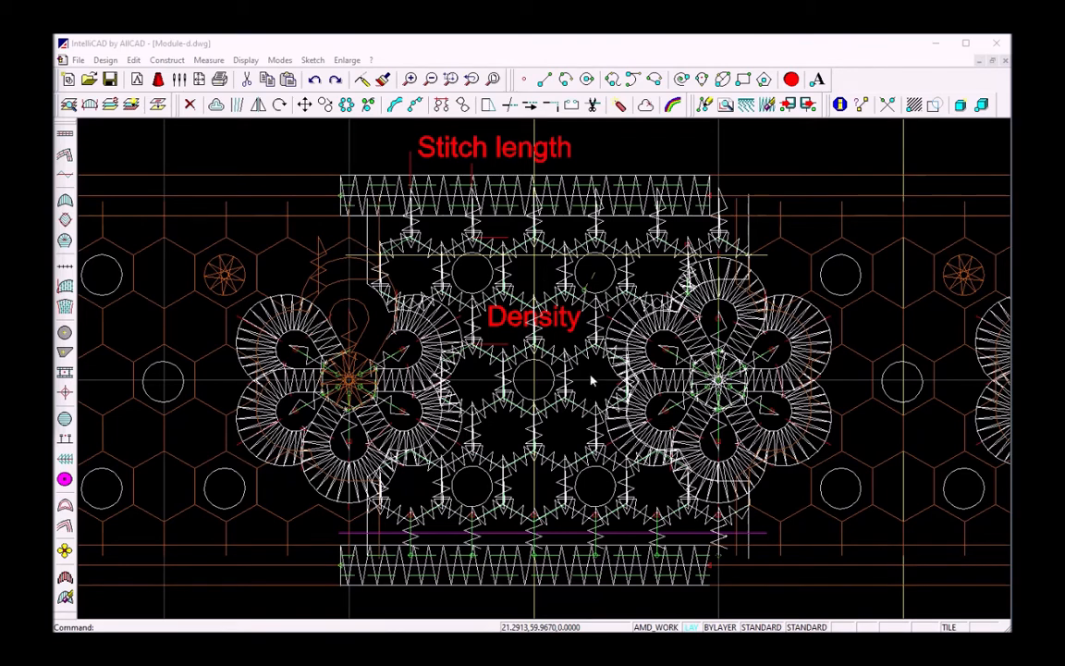
- Create a star dot in the circle at the upper right of the honeycomb, using that circle as the boundary
left_click(451, 81)
left_click(467, 196)
left_click(570, 307)
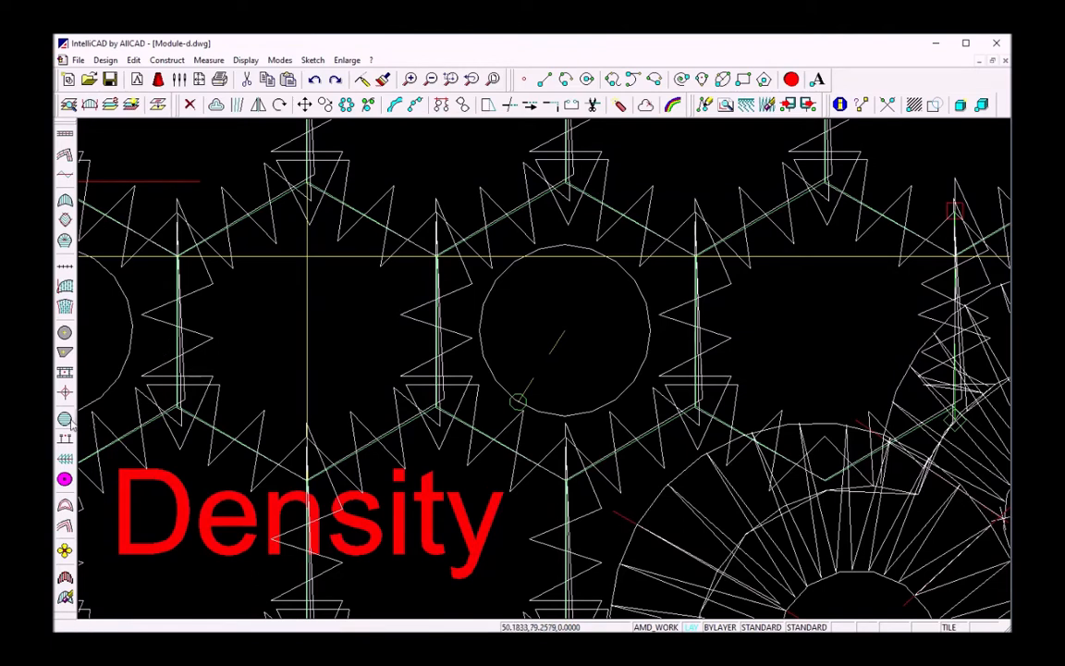
left_click(66, 421)
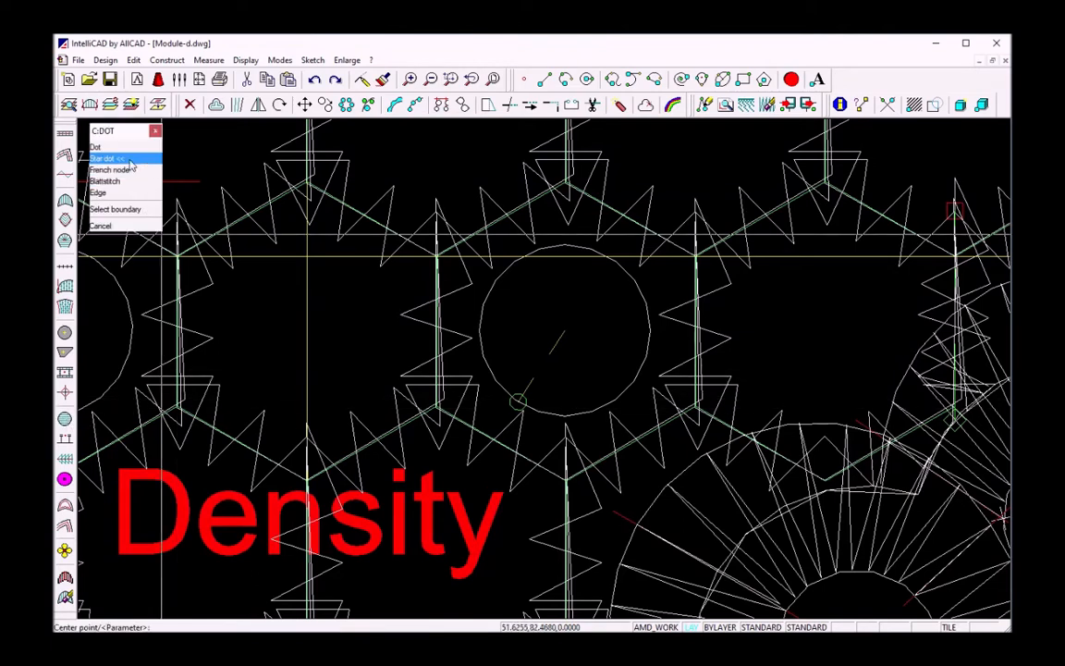
left_click(143, 211)
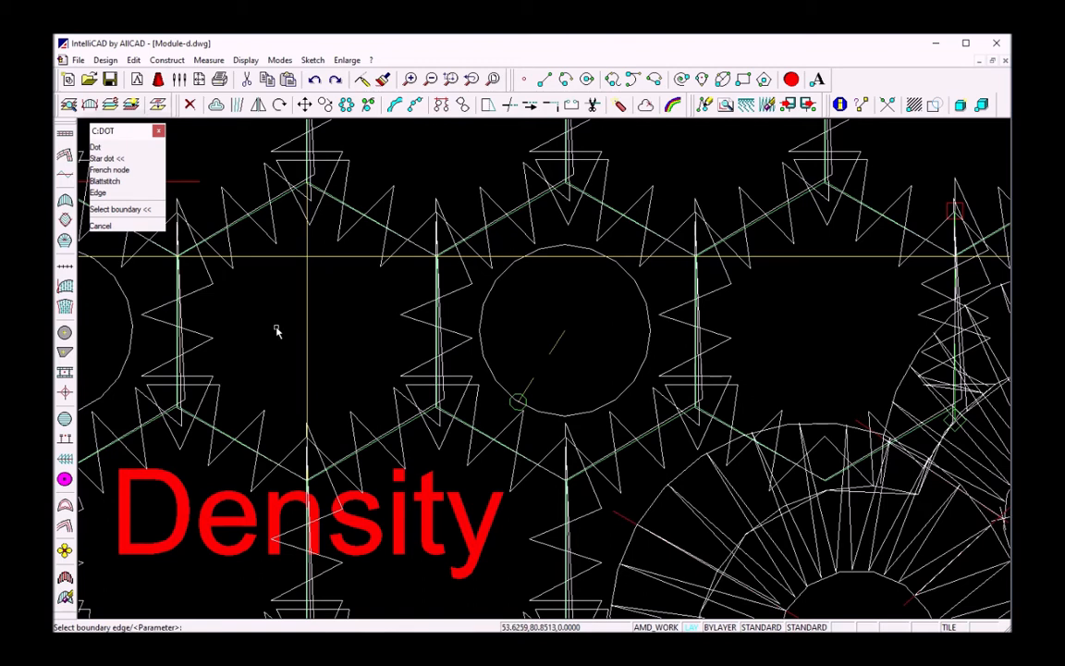
left_click(613, 265)
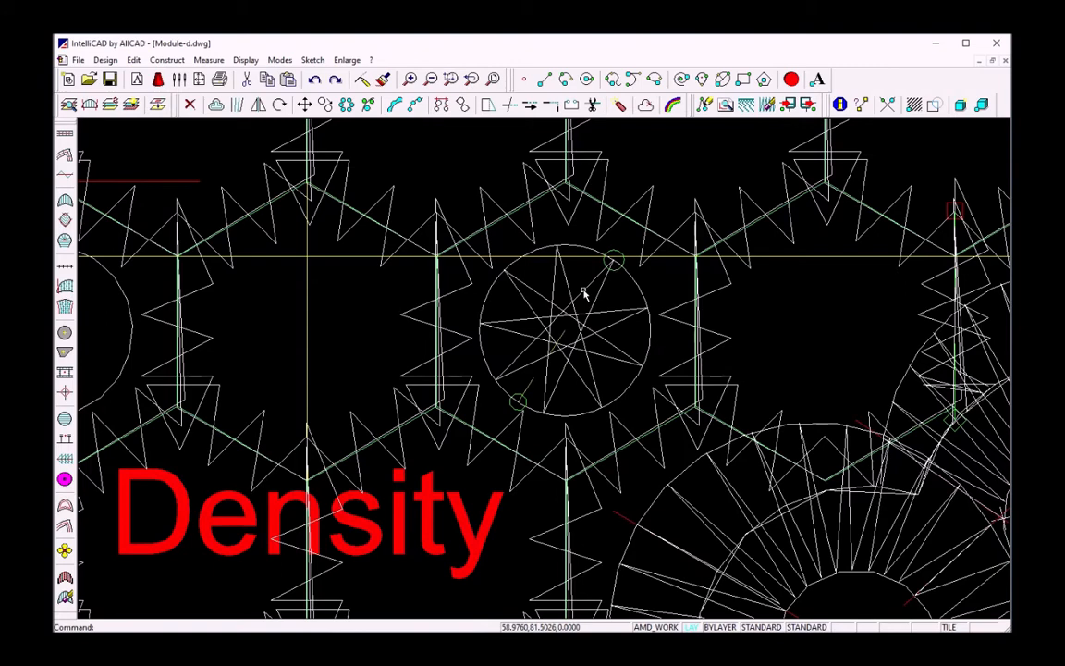
- Add the new star dot to the circle's STAR group so that every repeat of the group contains it
double_click(583, 293)
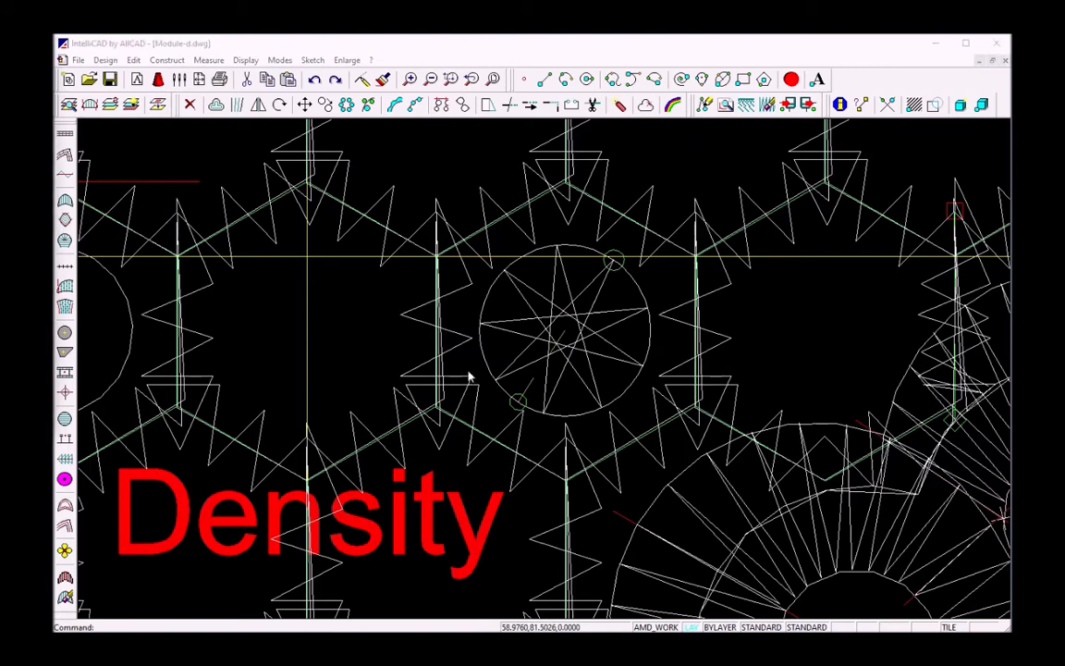
double_click(513, 406)
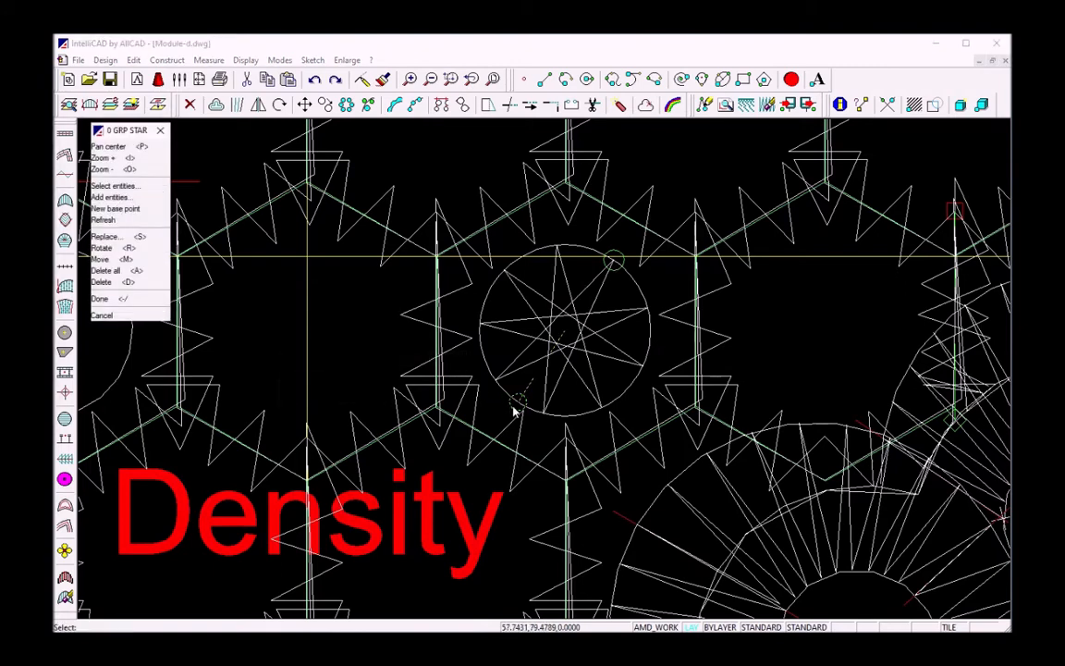
left_click(128, 199)
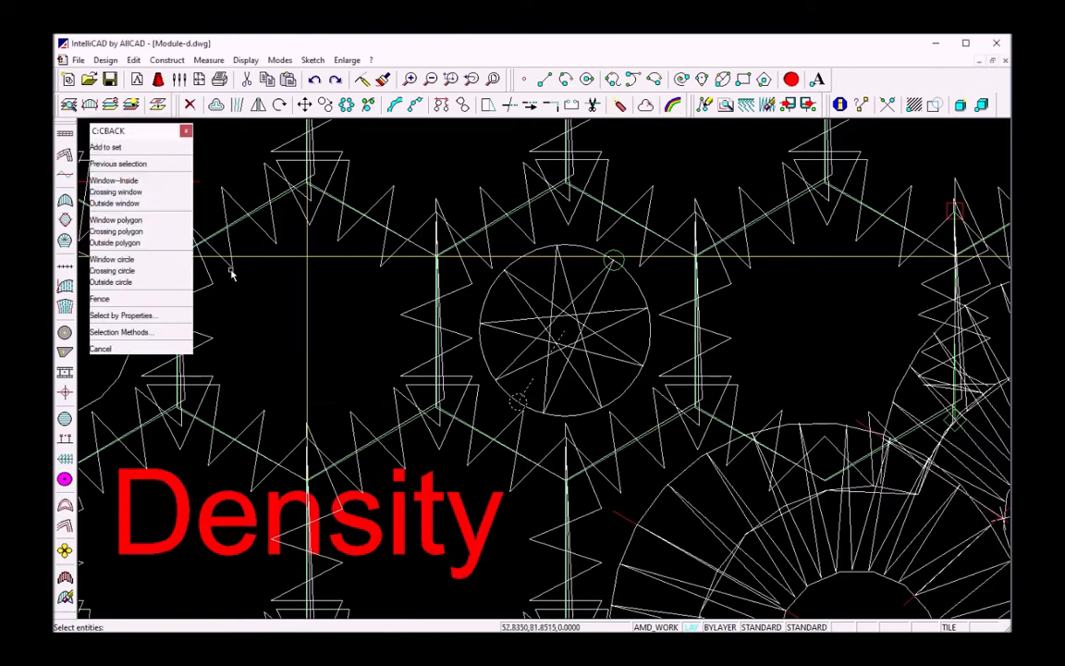
left_click(539, 296)
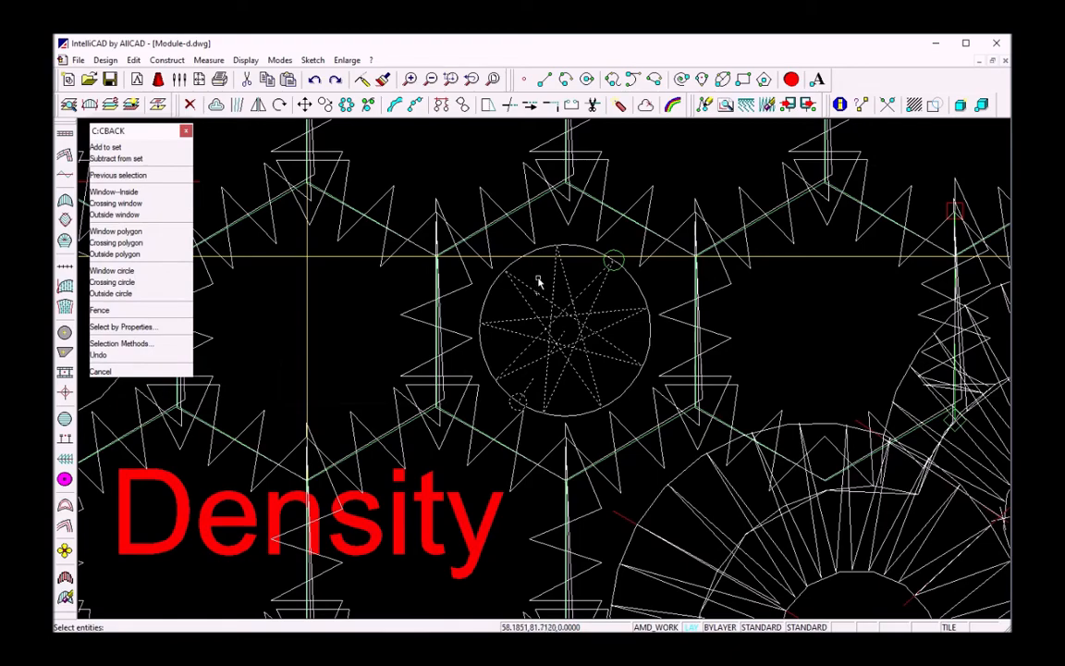
right_click(539, 277)
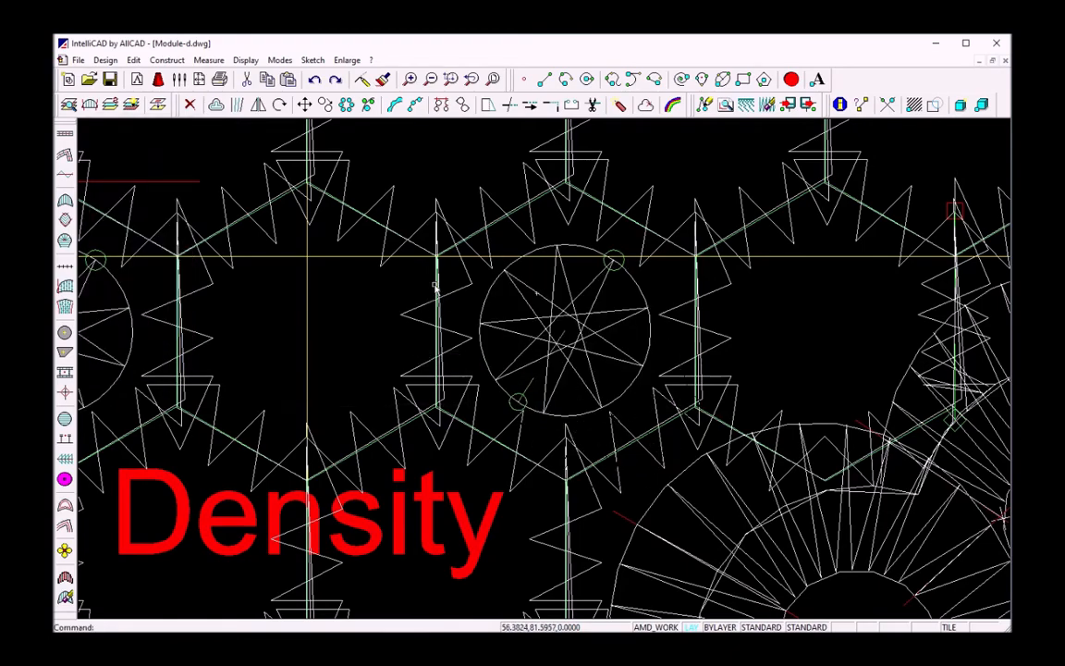
scroll(407, 171, "down", 5)
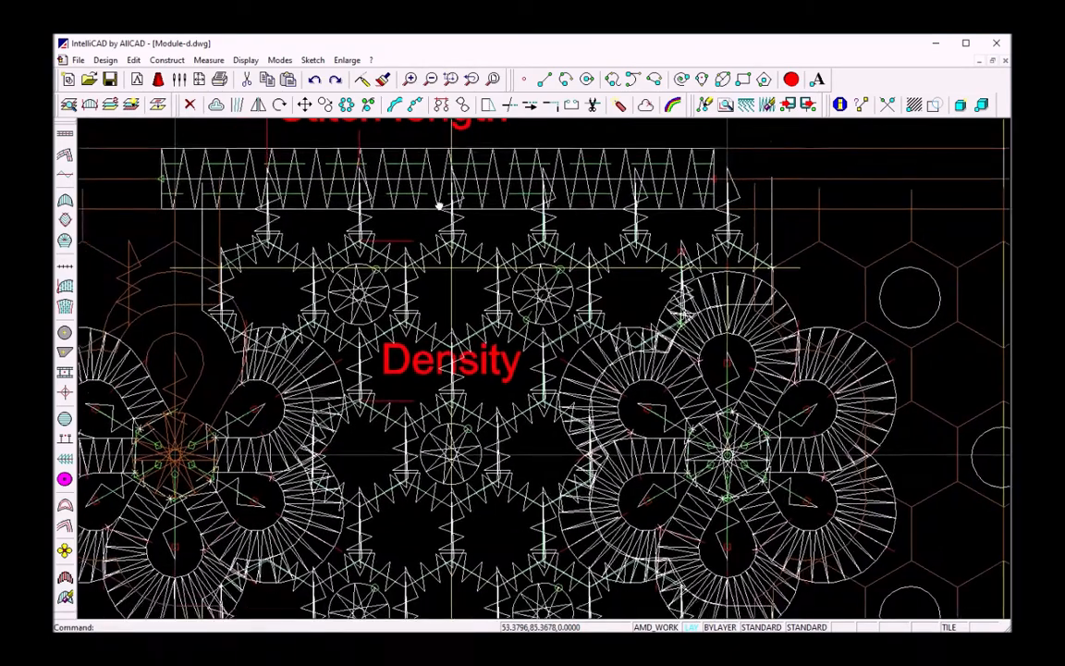
scroll(441, 154, "down", 2)
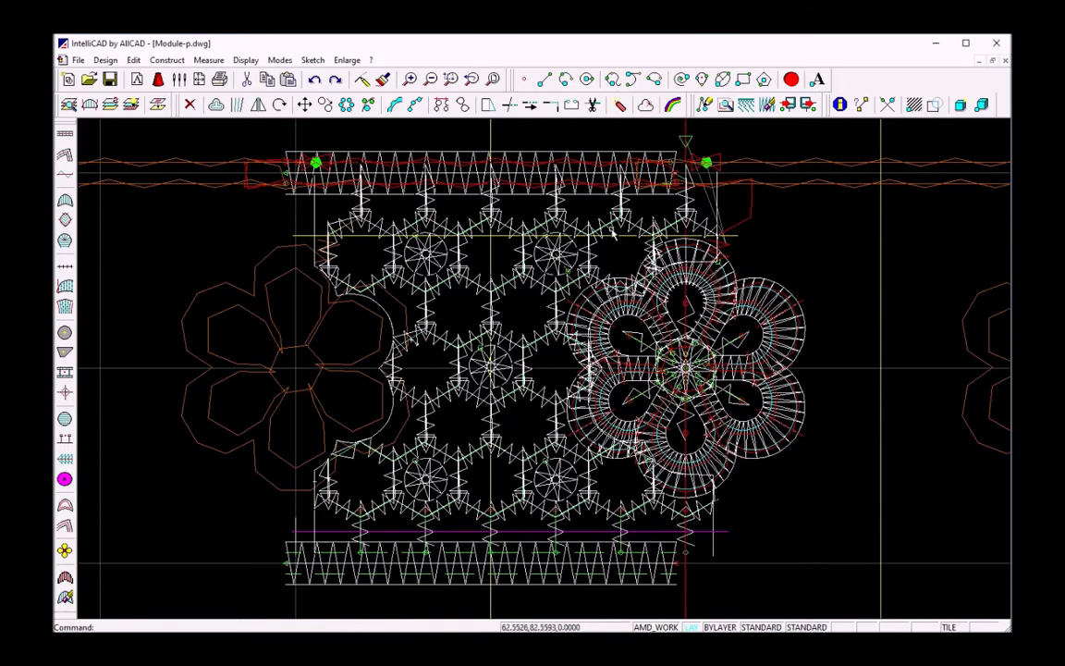
- Punch two connecting stitches from the wiggle beside the flower's top petal, continue along the honeycomb's guide line, and end the punching
right_click(727, 245)
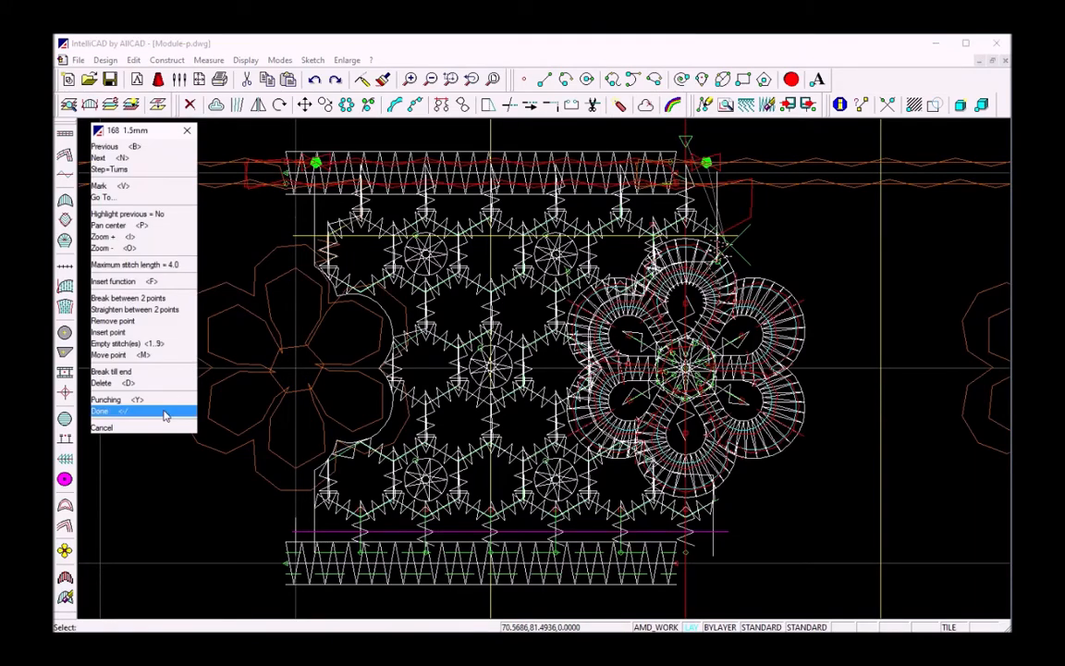
left_click(117, 404)
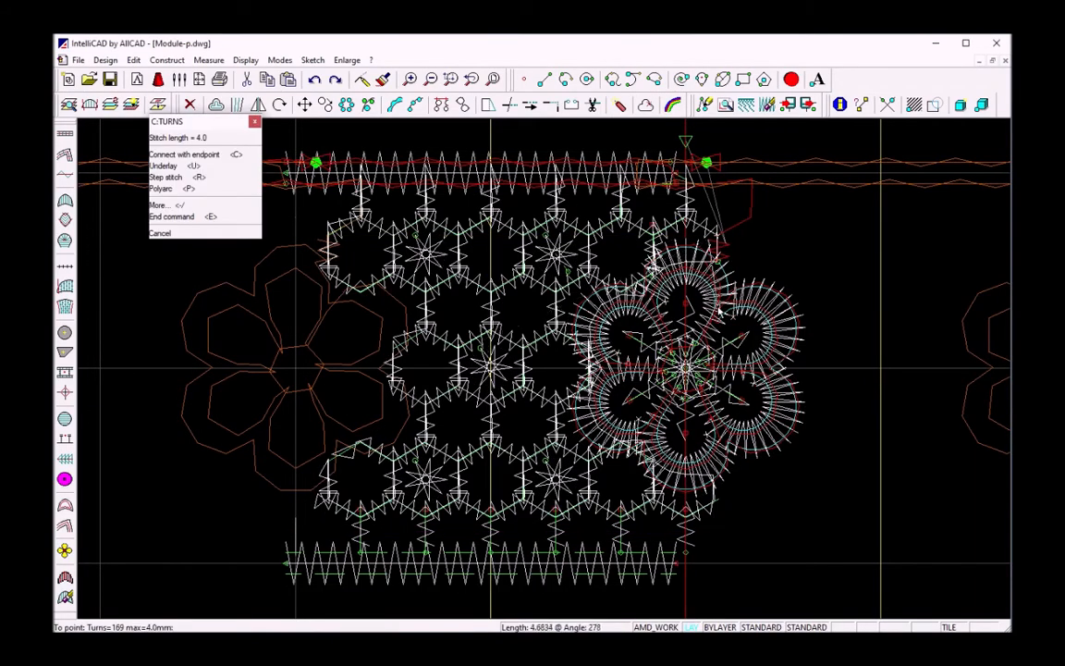
scroll(730, 277, "up", 2)
middle_click_drag(729, 277, 511, 492)
scroll(537, 437, "up", 3)
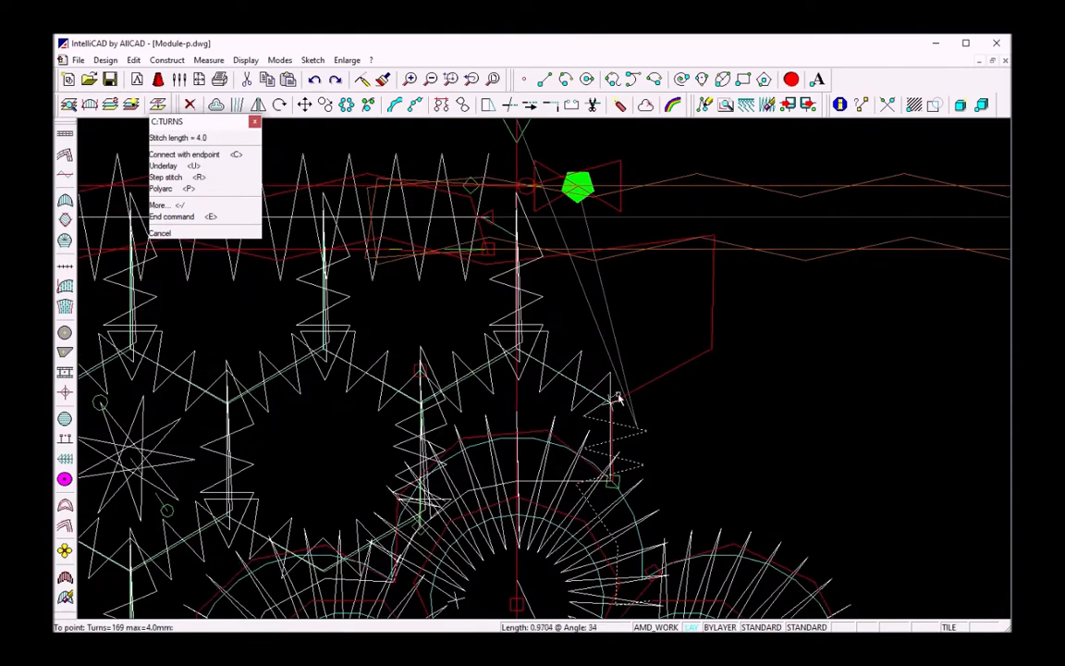
left_click(622, 380)
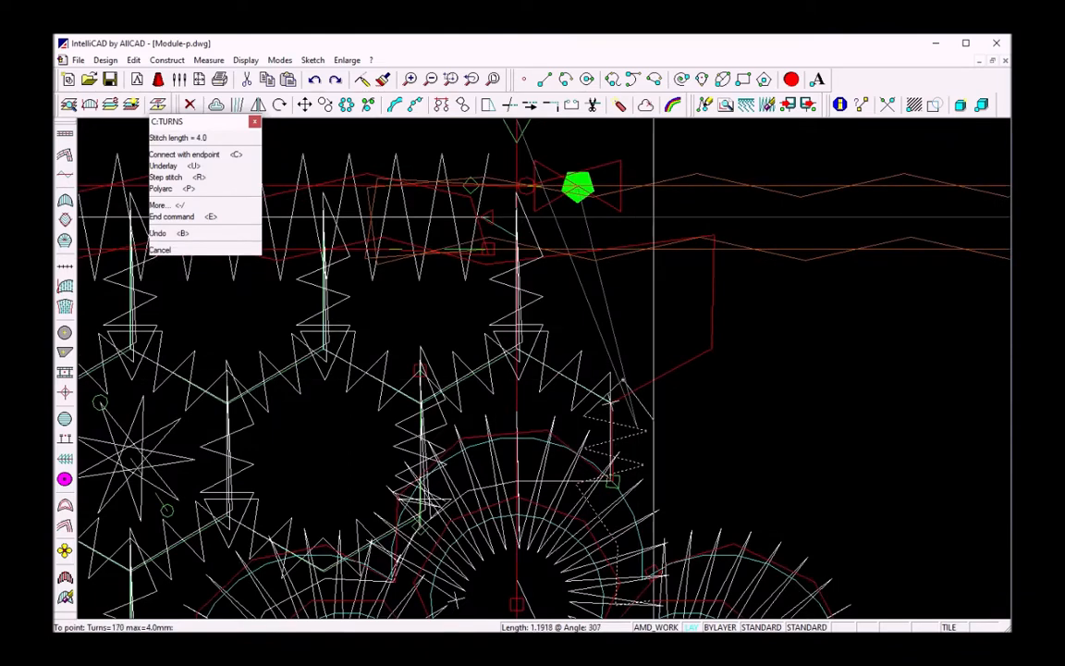
left_click(650, 427)
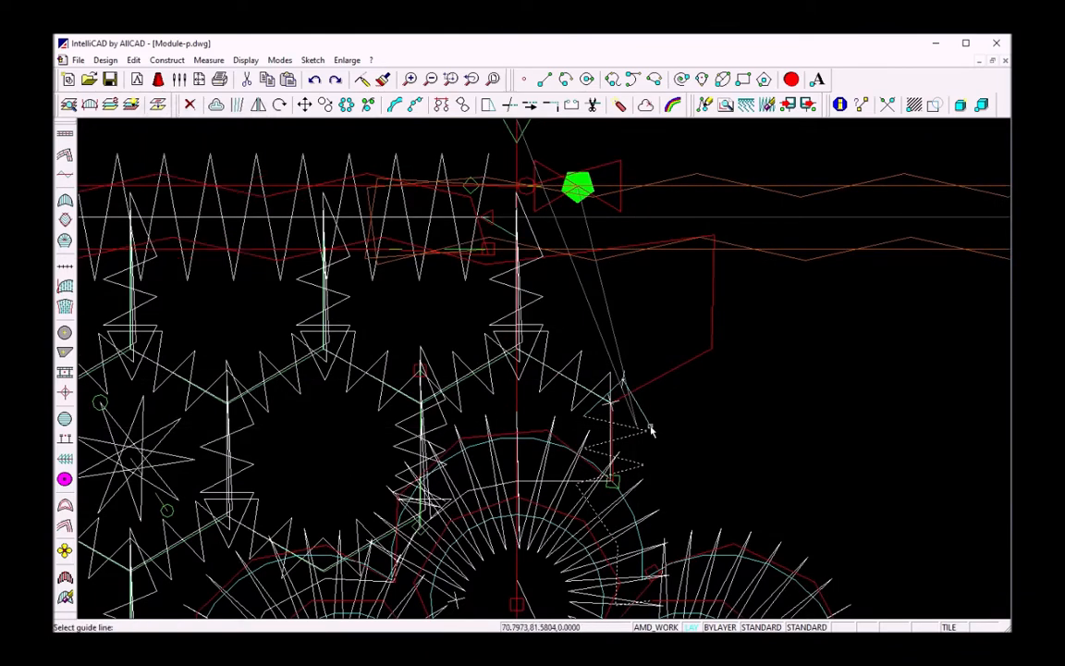
left_click(597, 389)
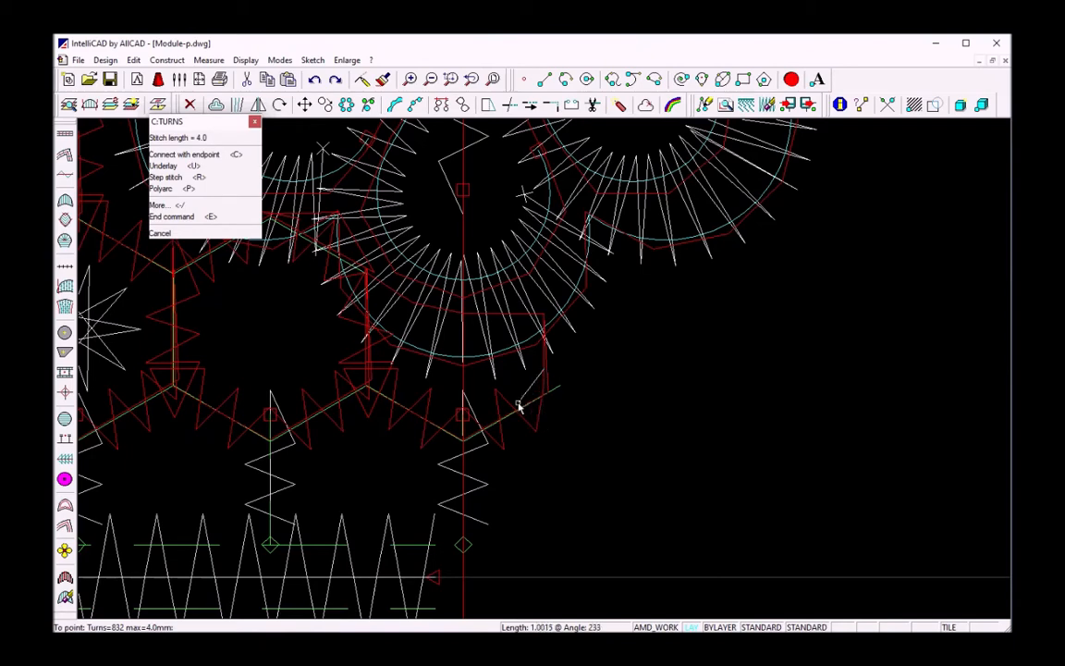
left_click(209, 218)
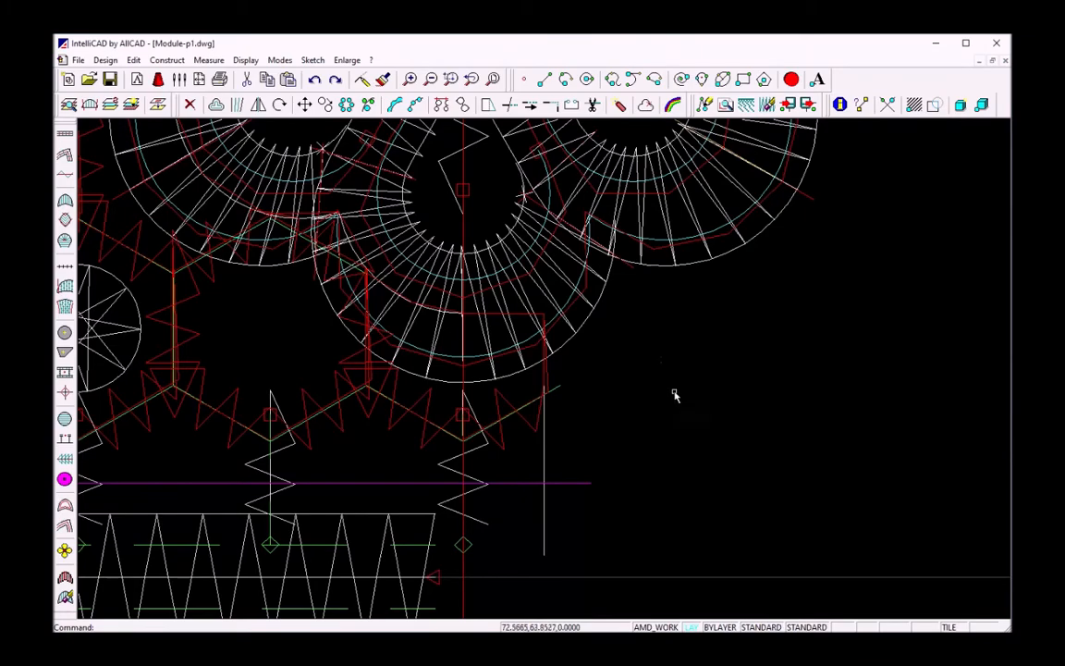
- Add a branch to the honeycomb stitch at the lower right end of the upper zigzag border
scroll(654, 356, "down", 10)
middle_click_drag(518, 274, 616, 459)
mouse_move(518, 317)
middle_mouse_down()
mouse_move(583, 450)
mouse_move(642, 435)
mouse_move(658, 394)
middle_mouse_up()
scroll(583, 451, "up", 2)
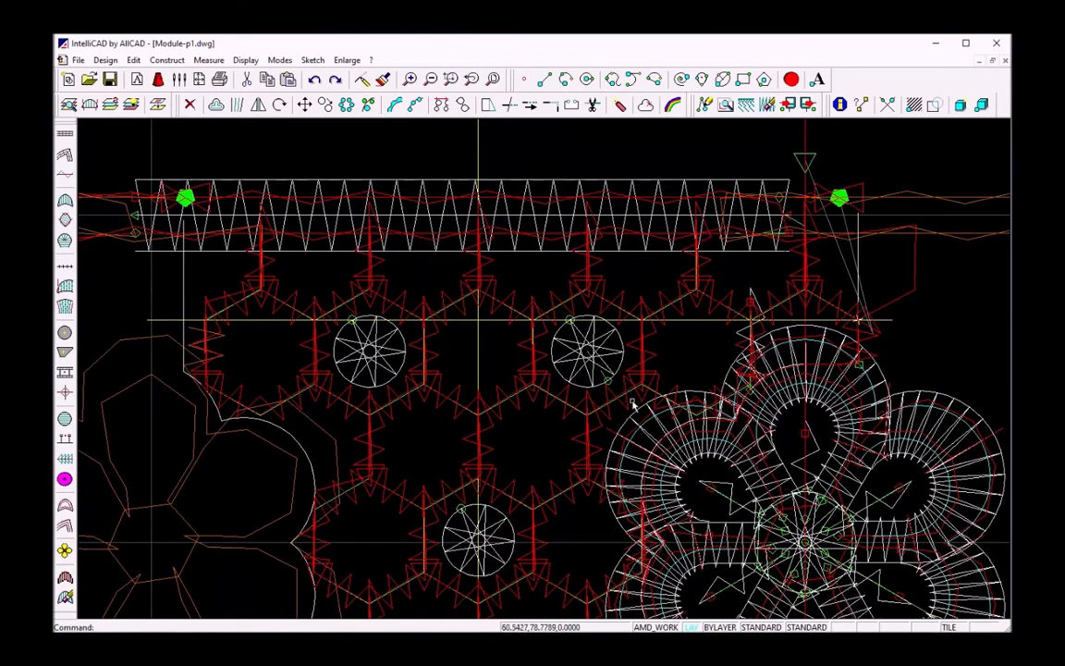
left_click(795, 257)
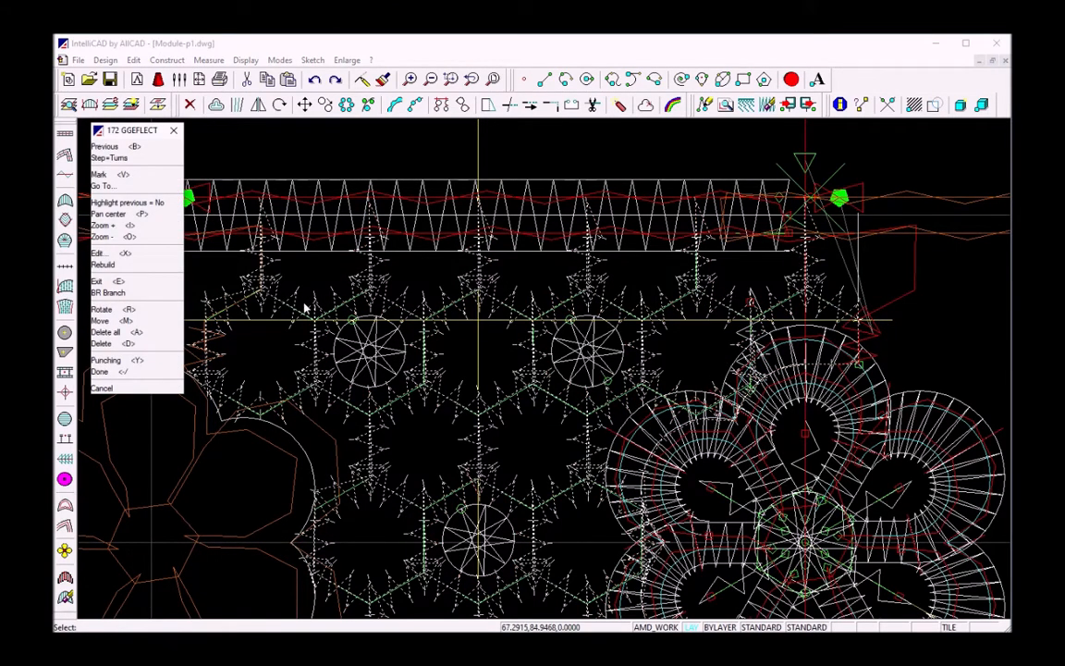
left_click(127, 295)
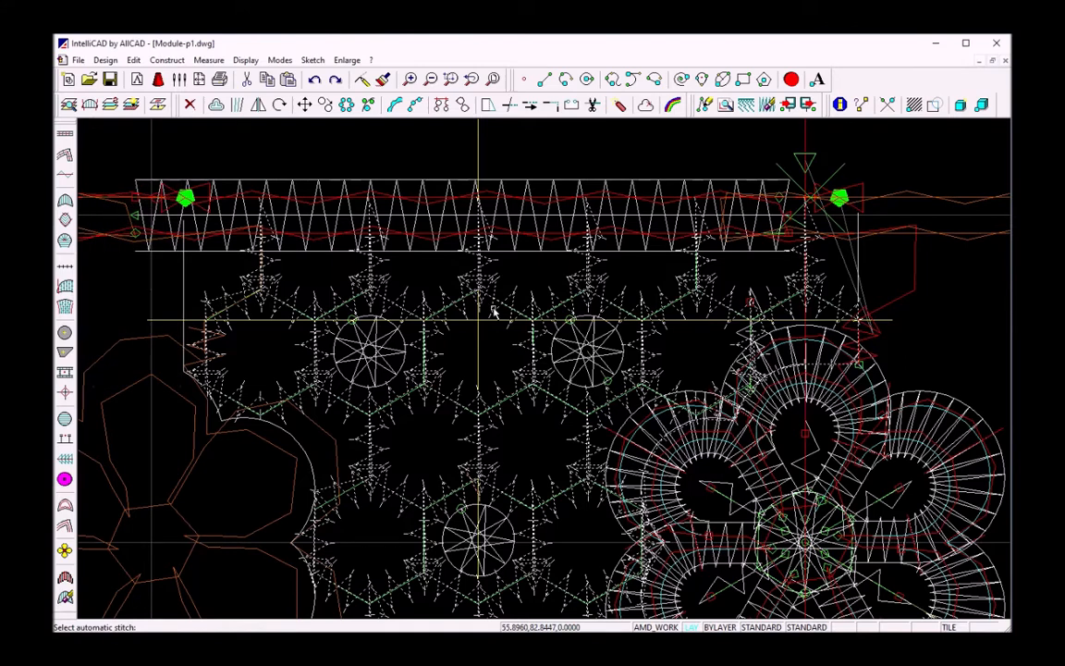
left_click(795, 257)
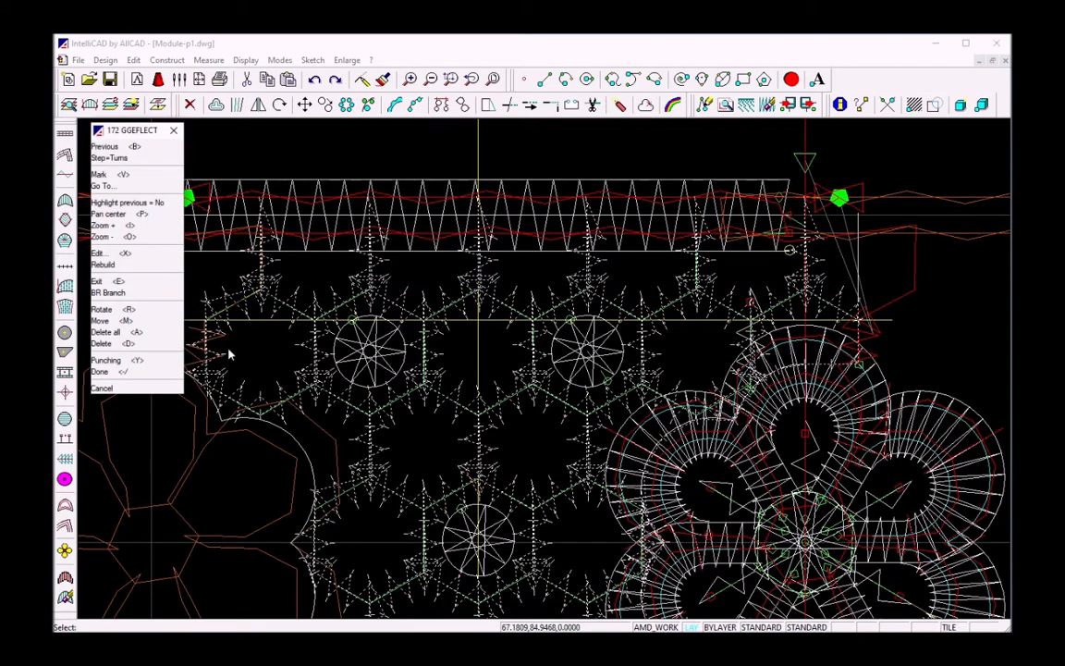
- Punch from the new branch up to the border's upper guide line and along it to the border's left end
left_click(144, 362)
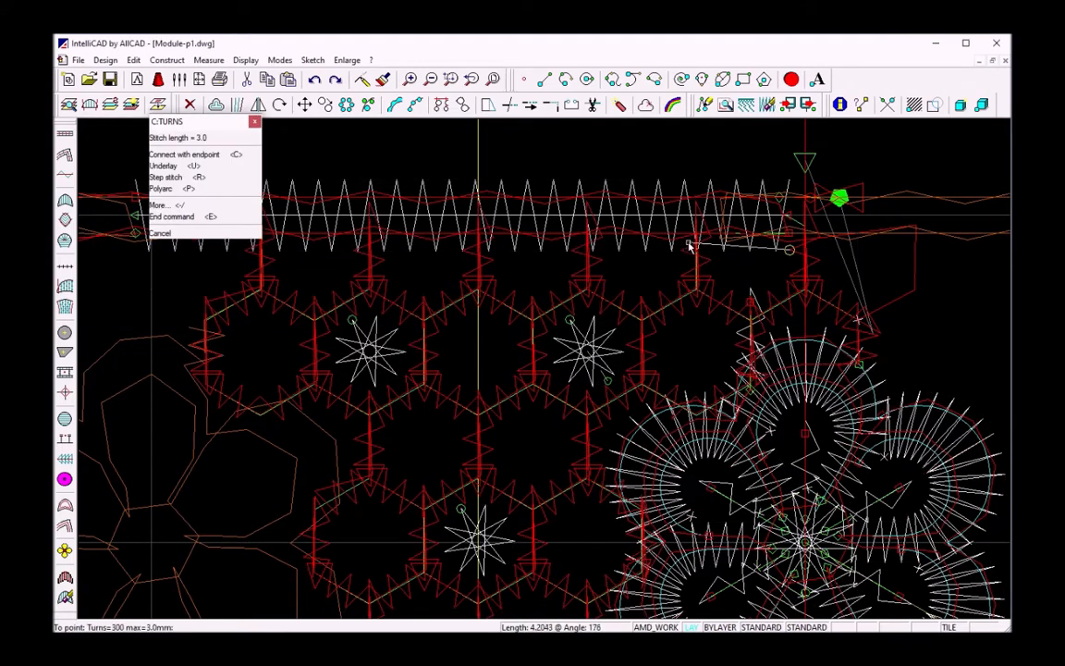
left_click(778, 197)
middle_click_drag(641, 241, 872, 296)
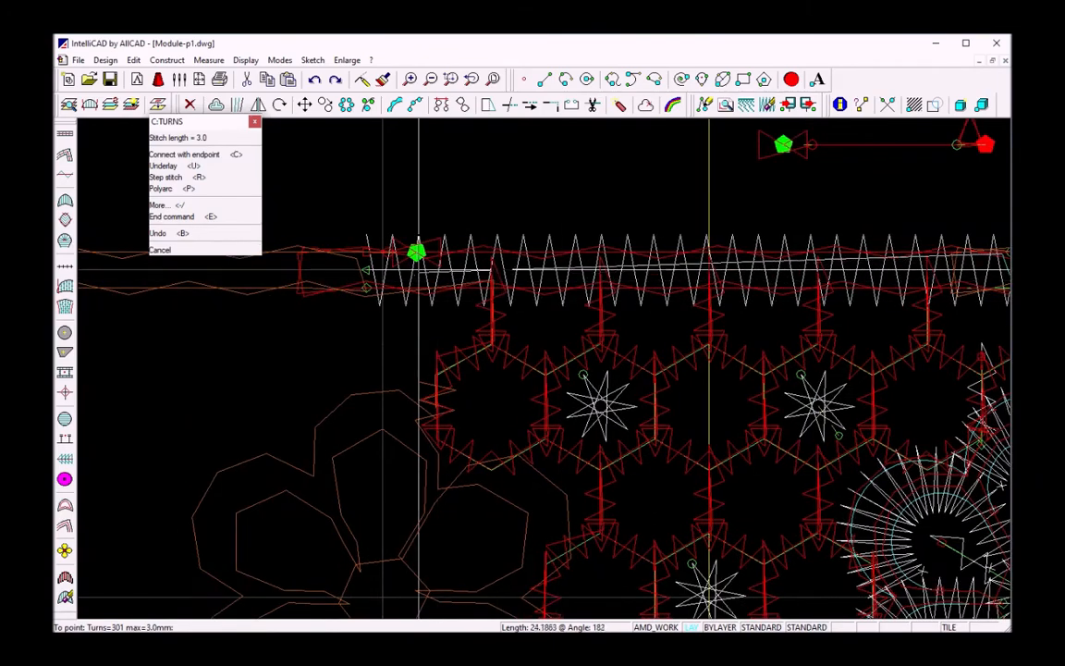
left_click(370, 252)
- Punch two connecting stitches at the left end of the upper border and continue along its zigzag stitch to the right end
middle_click_drag(367, 308, 423, 319)
left_click_drag(425, 320, 433, 294, "ctrl+shift")
middle_click_drag(432, 295, 525, 319)
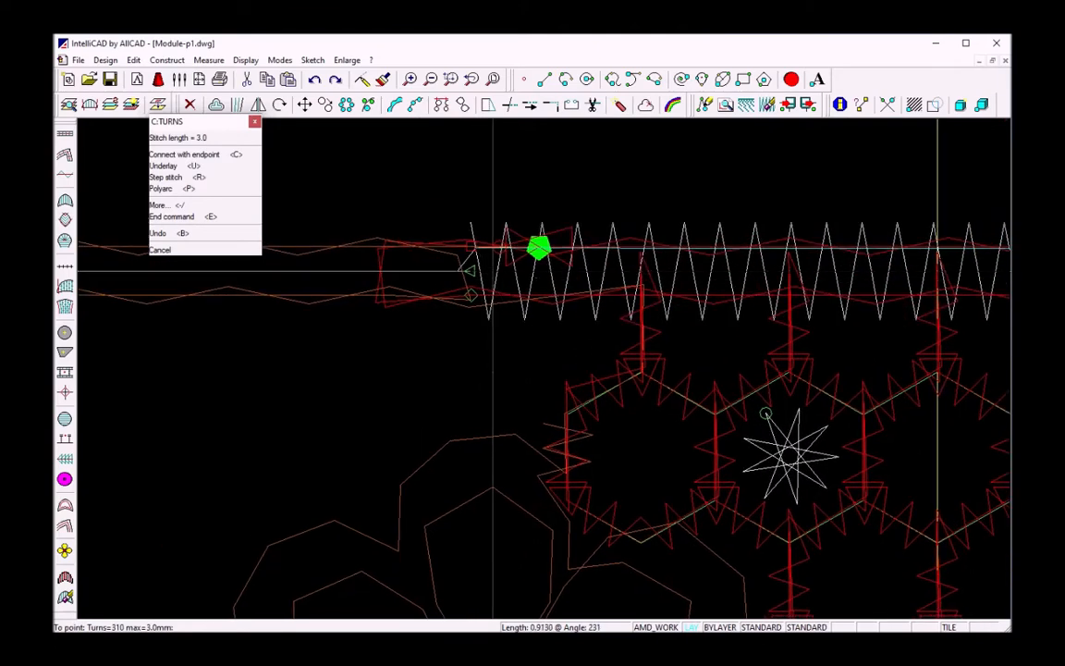
left_click(459, 271)
left_click(439, 317)
left_click(493, 247)
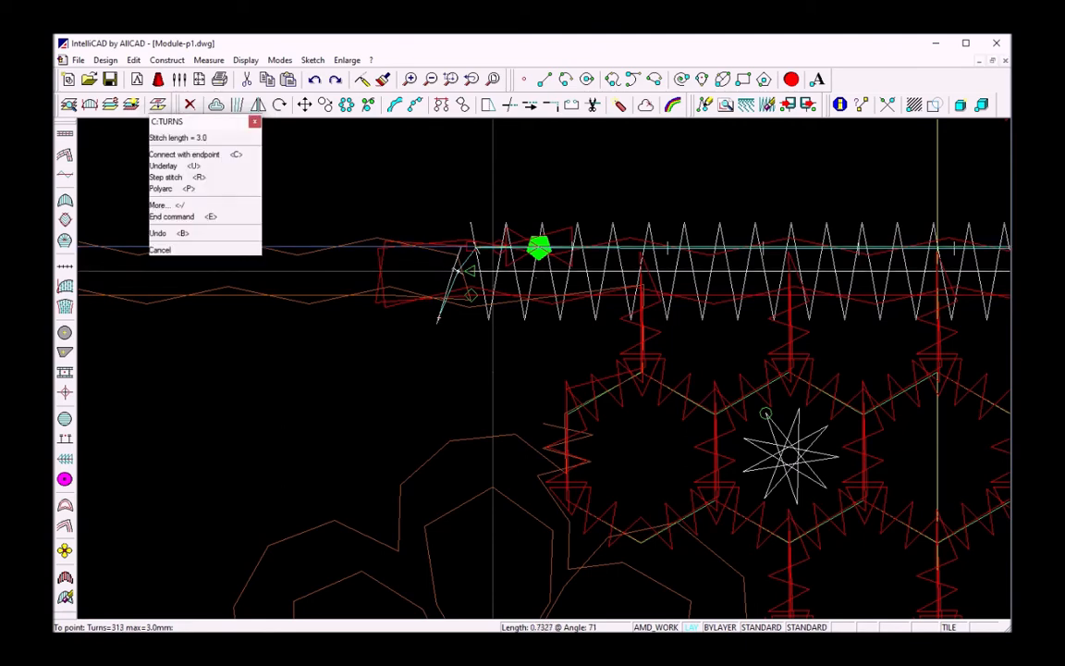
key("Return")
left_click(471, 231)
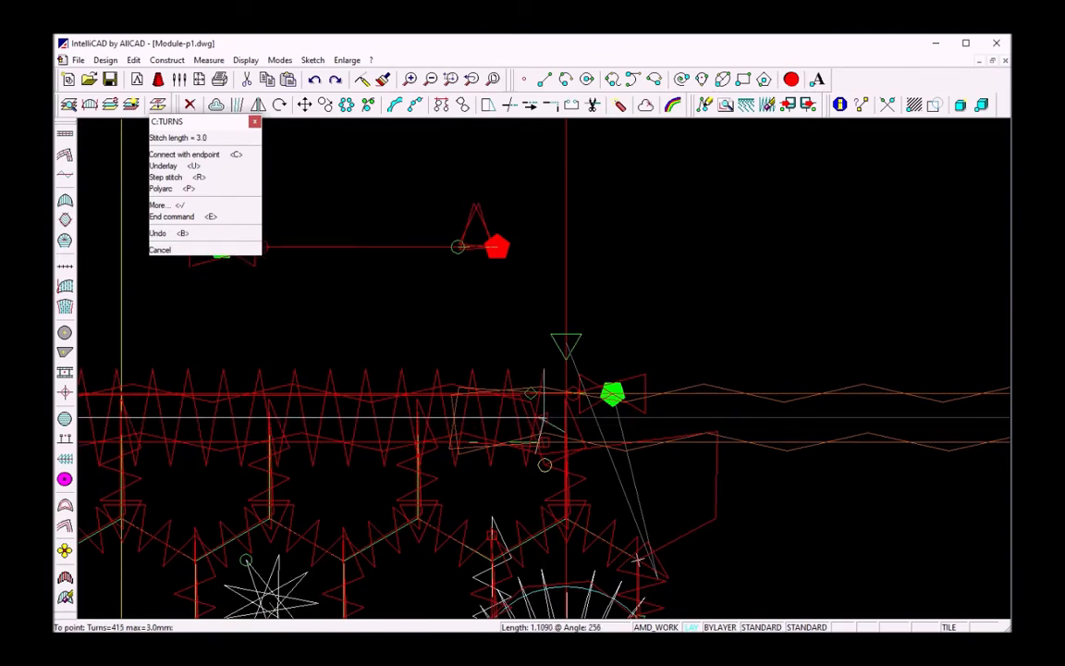
- Connect the upper border's punching back to the honeycomb branch at its lower right end and end the punching
key("Return")
left_click(544, 471)
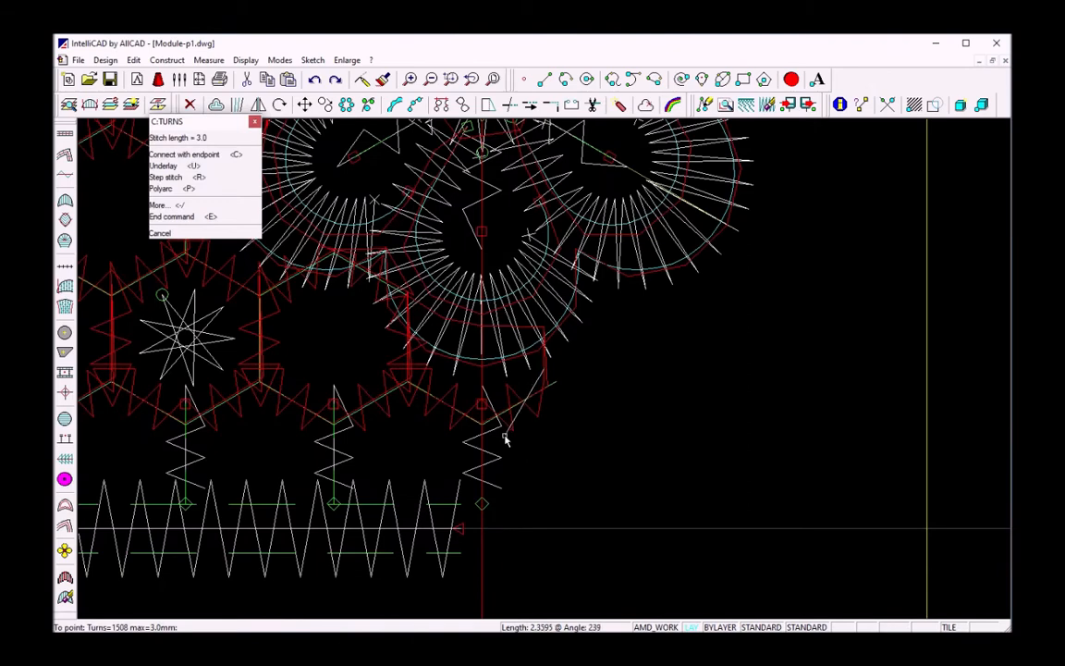
left_click(199, 216)
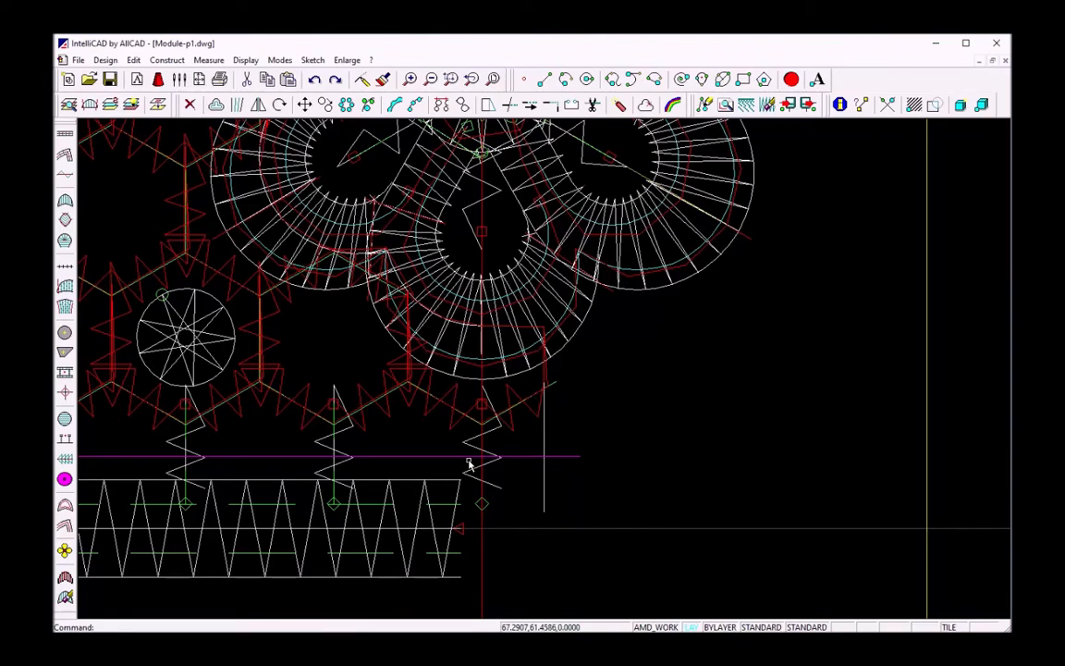
- Add a branch to the honeycomb stitch just below the lower right edge of the upper right star dot's circle
scroll(506, 358, "down", 2)
scroll(505, 361, "up", 3)
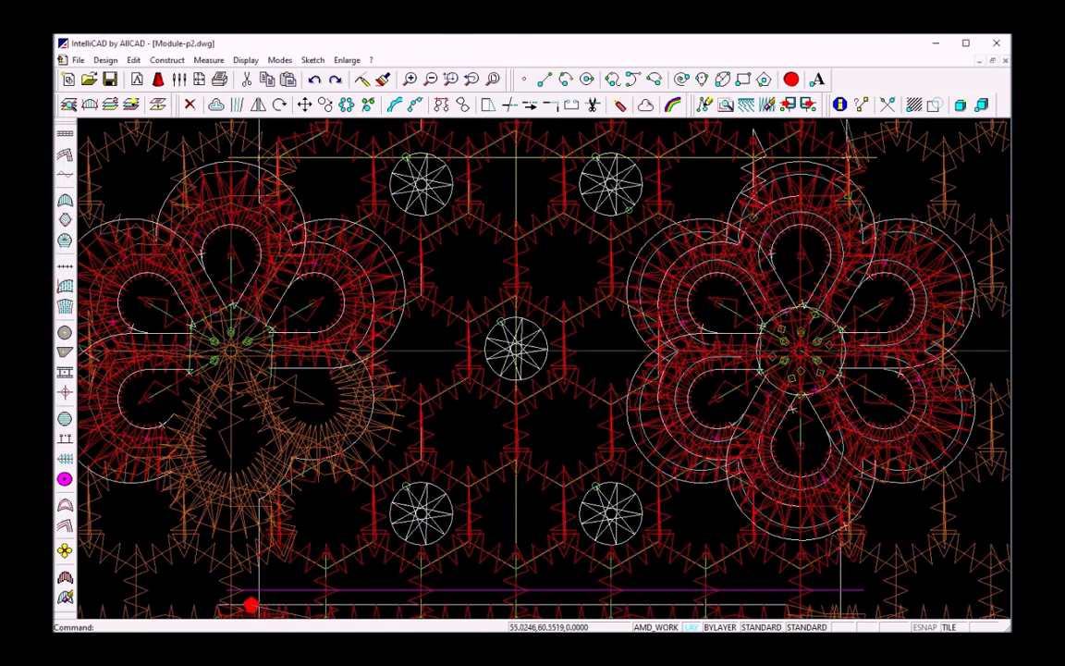
middle_click_drag(566, 305, 558, 447)
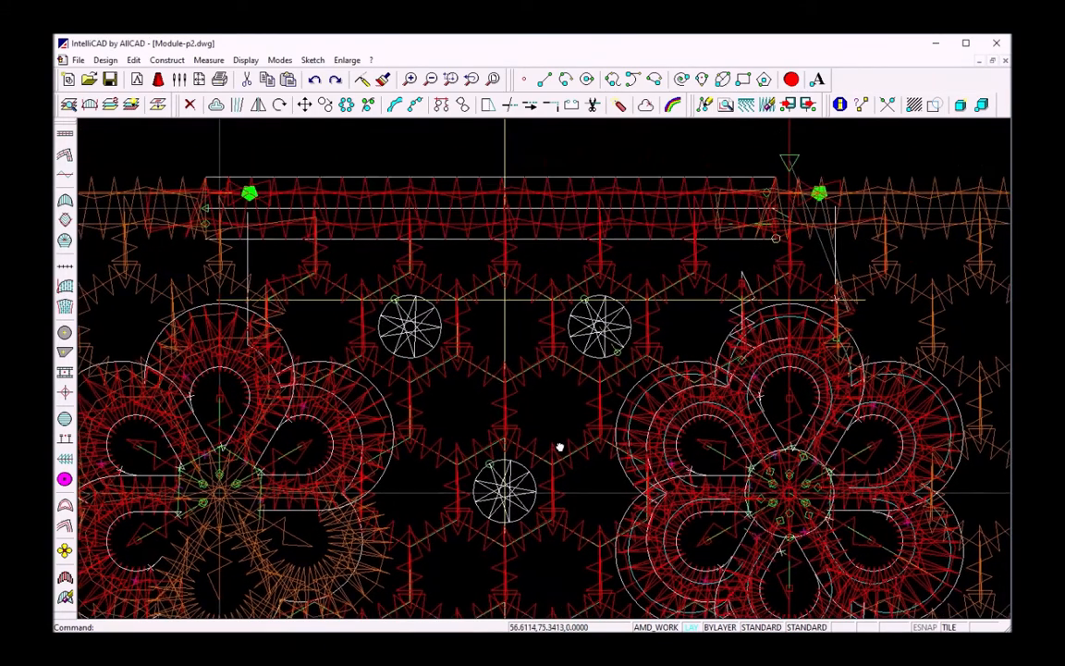
scroll(566, 426, "up", 7)
middle_click_drag(575, 396, 491, 483)
left_click_drag(491, 484, 499, 447, "ctrl+shift")
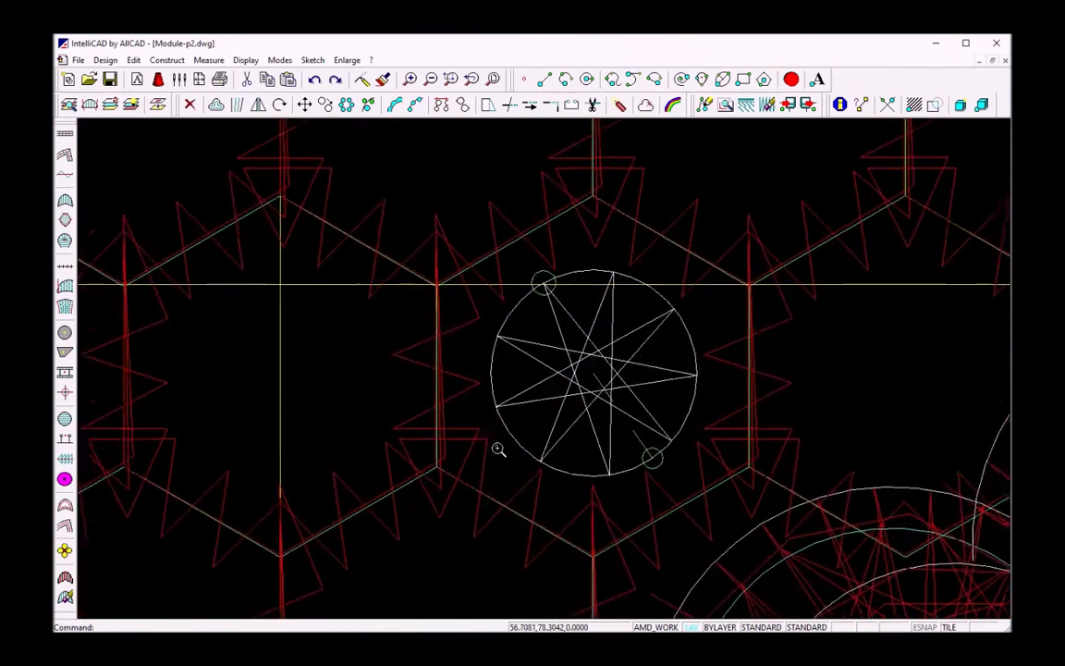
middle_click_drag(499, 449, 470, 432)
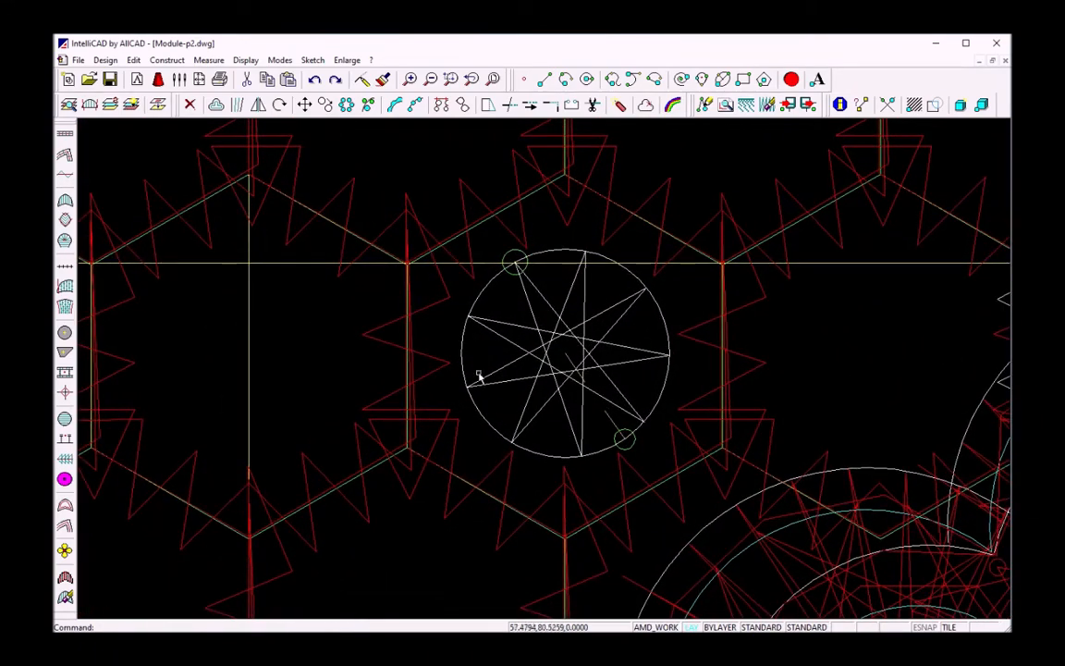
left_click(634, 472)
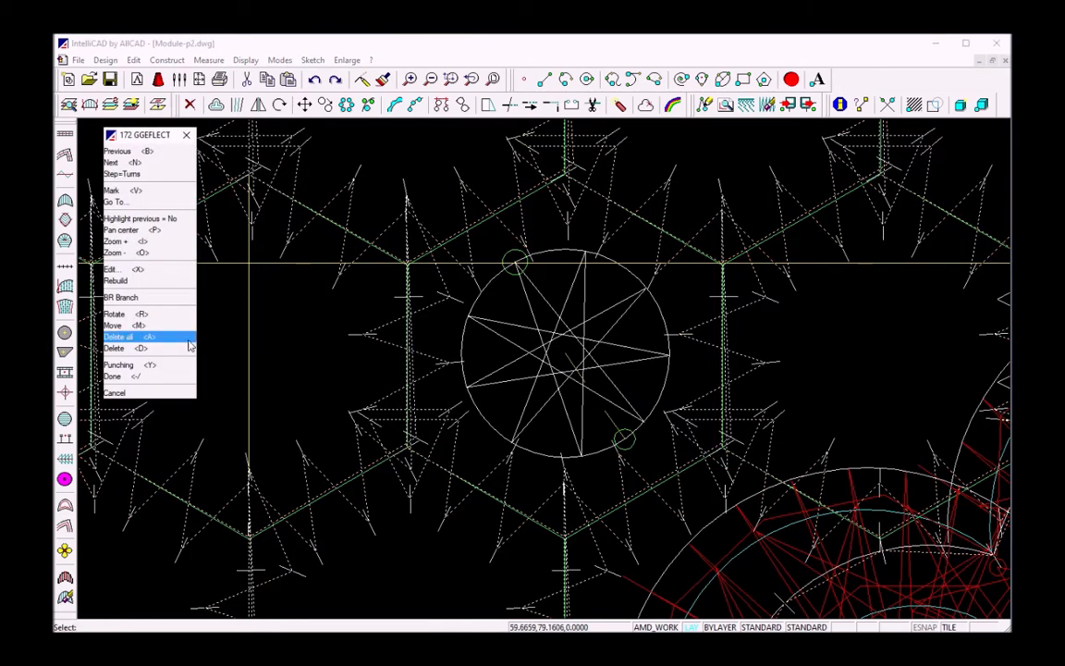
left_click(148, 297)
left_click(623, 462)
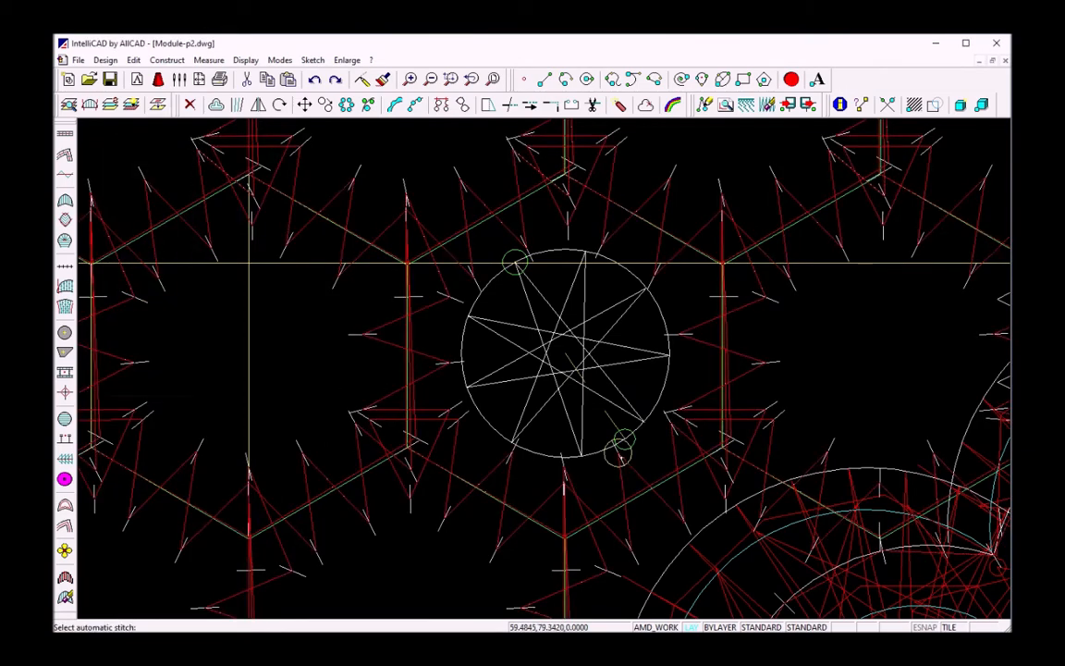
right_click(467, 570)
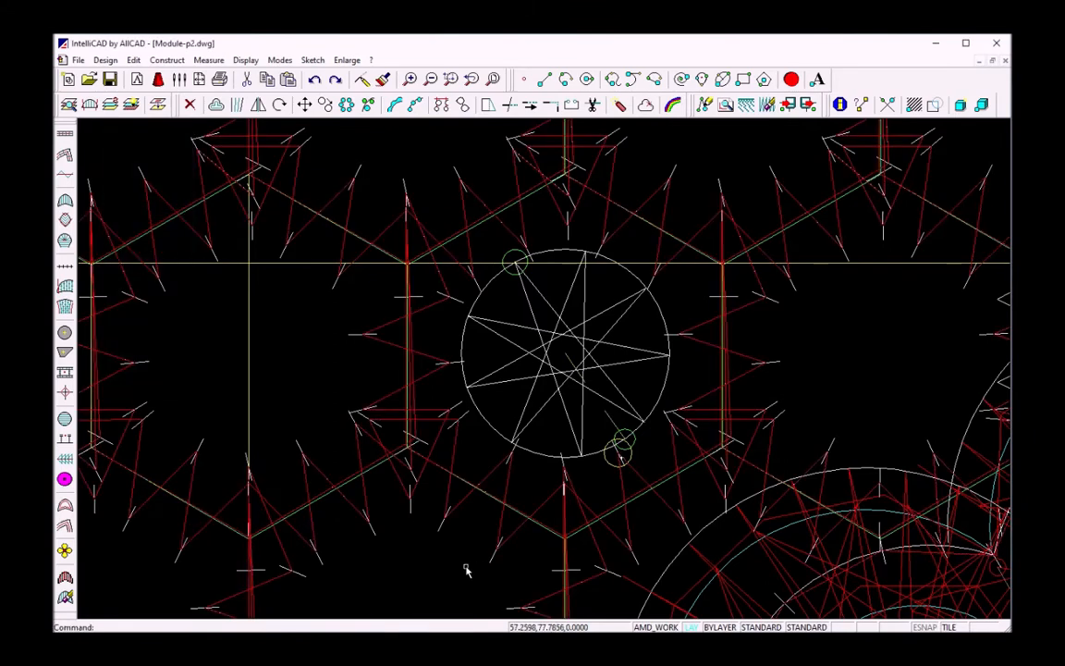
- Move the star dot's lower circle marker inside the star's right tip and punch a stitch to it from the new branch
left_click(626, 442)
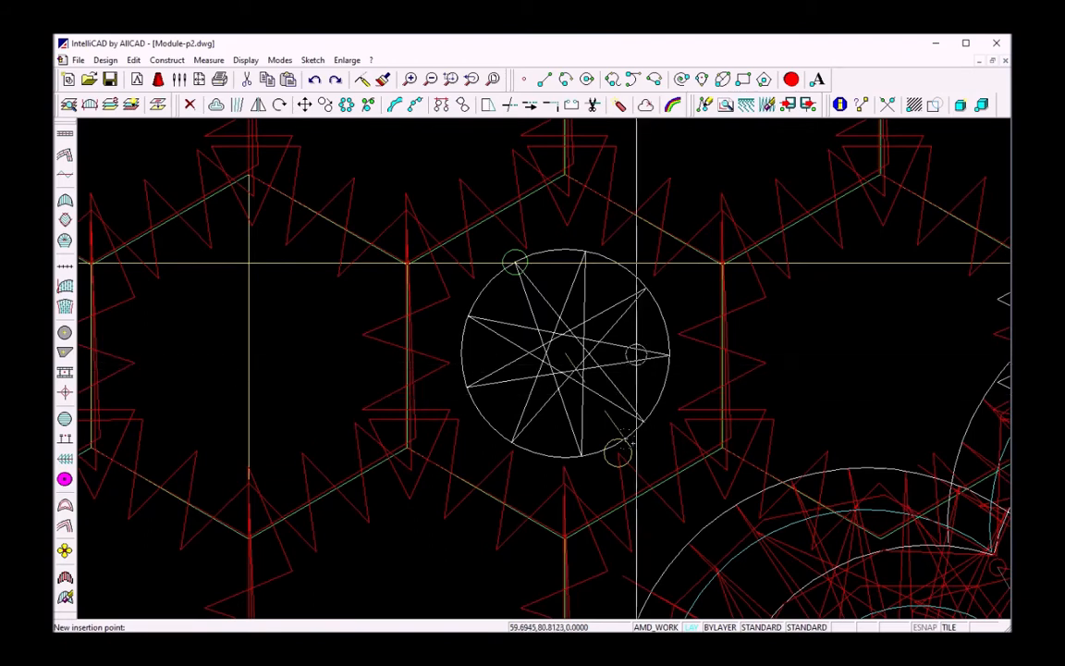
left_click(635, 352)
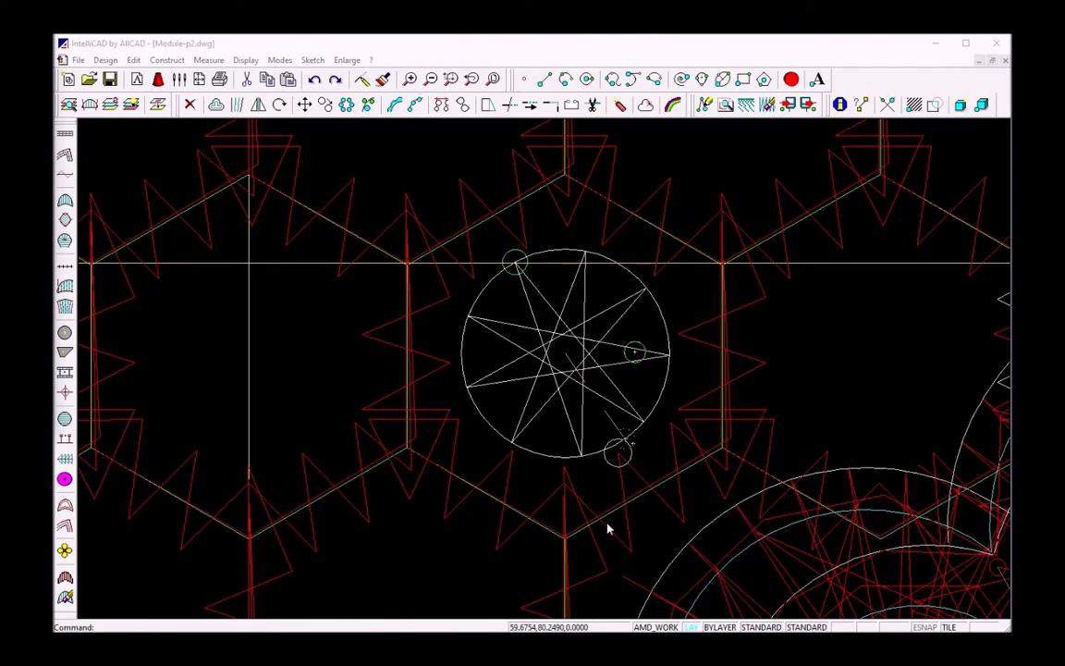
left_click(610, 467)
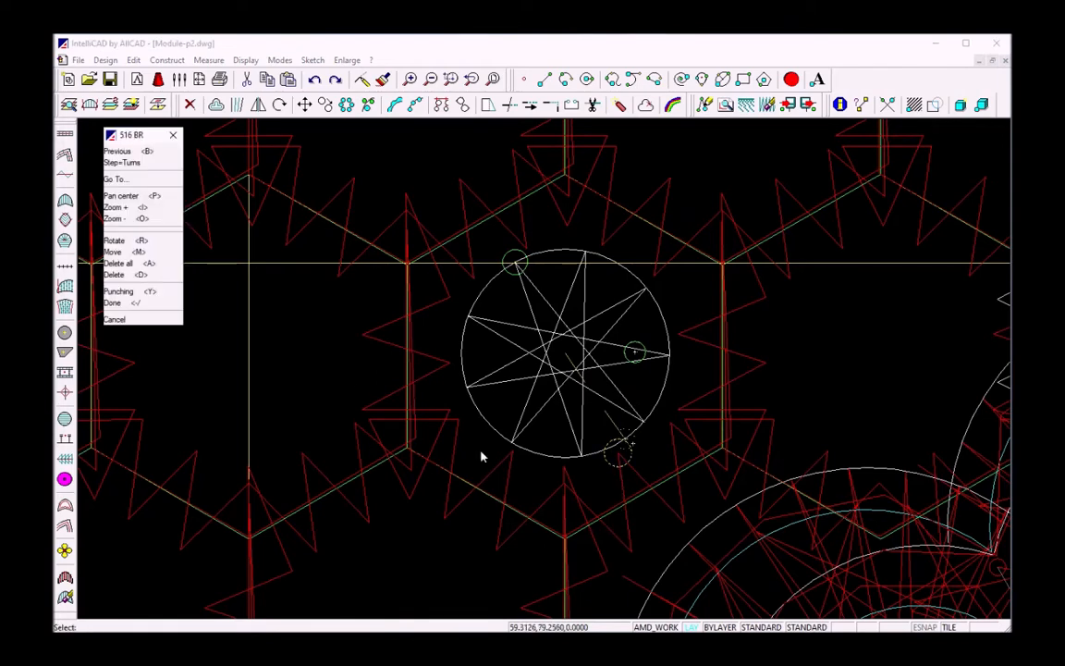
left_click(153, 294)
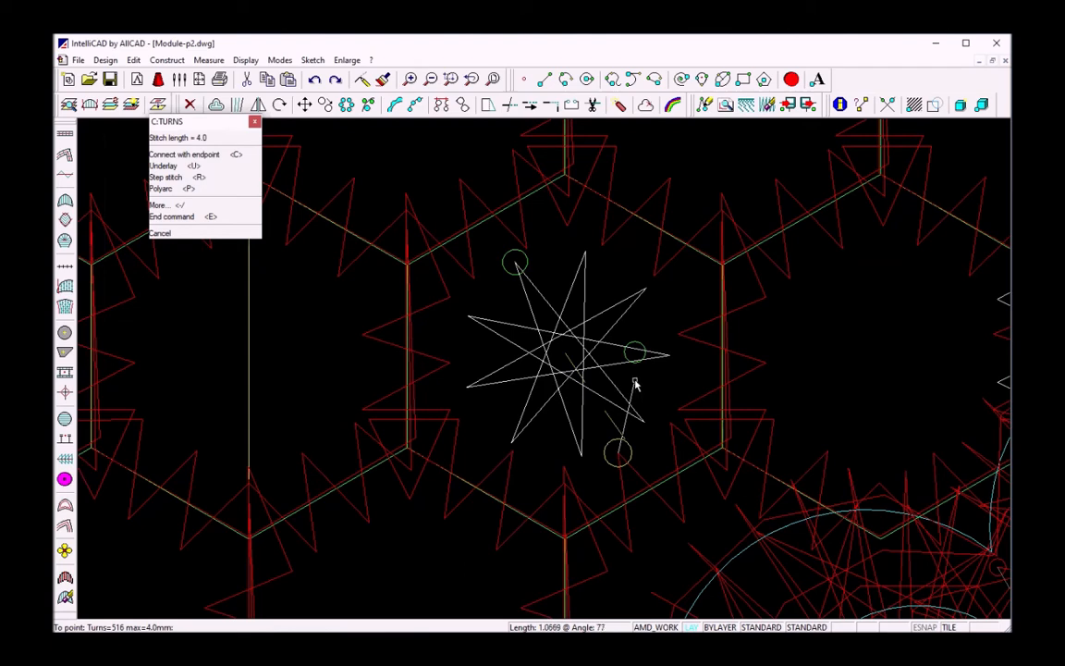
left_click(638, 349)
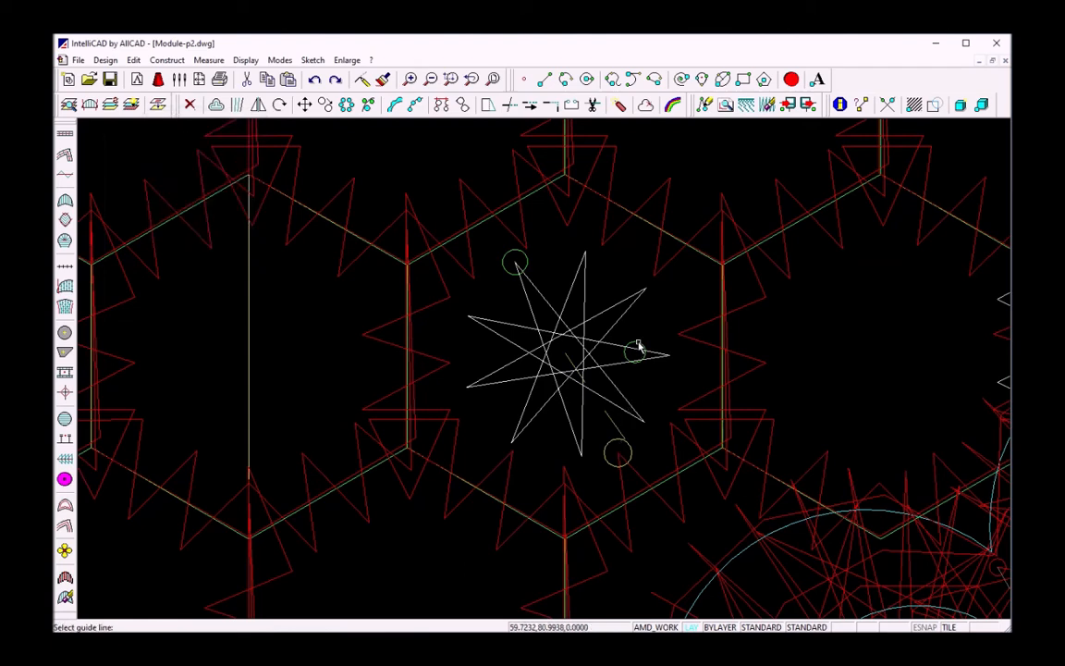
left_click(637, 346)
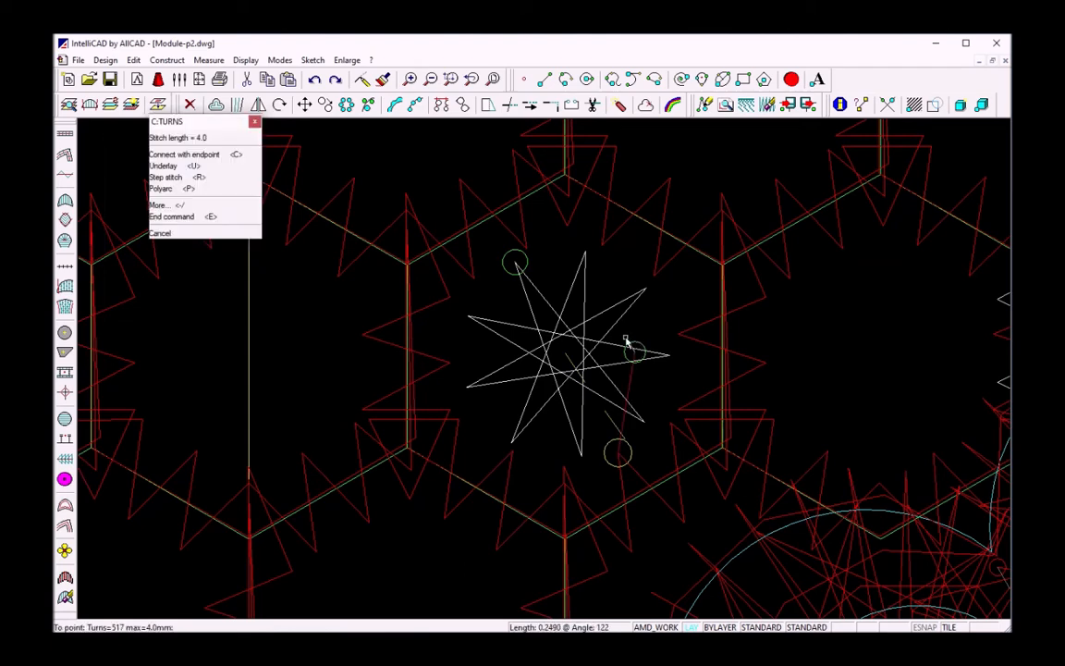
- Punch a first round of stitches across the star's points, then through its centre and upper marker out to the honeycomb above
left_click(582, 277)
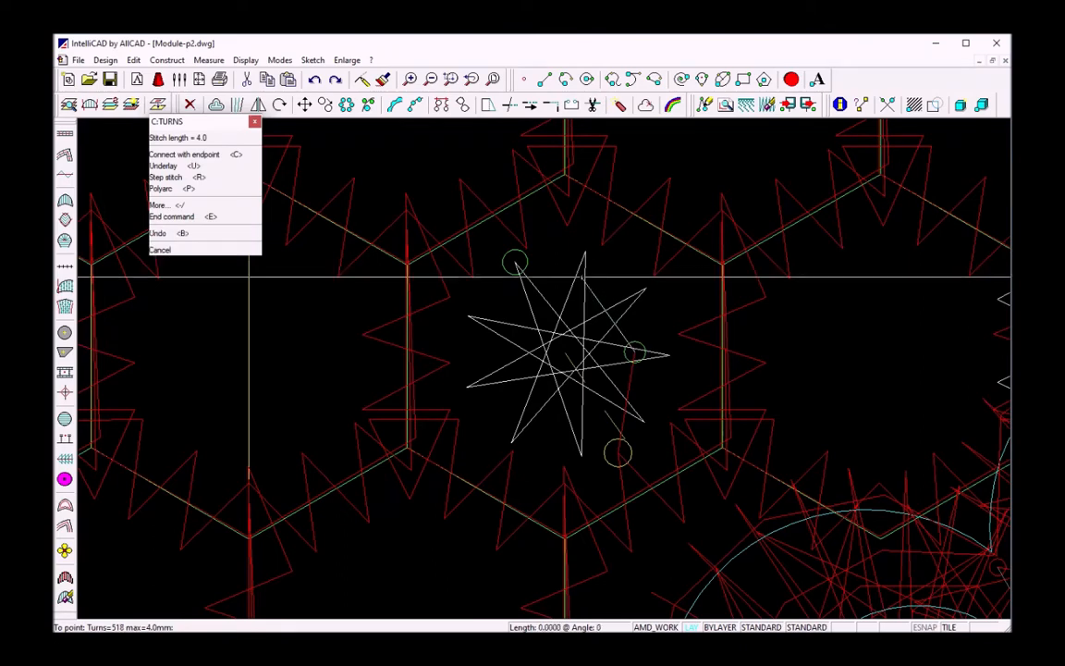
left_click(493, 320)
left_click(504, 407)
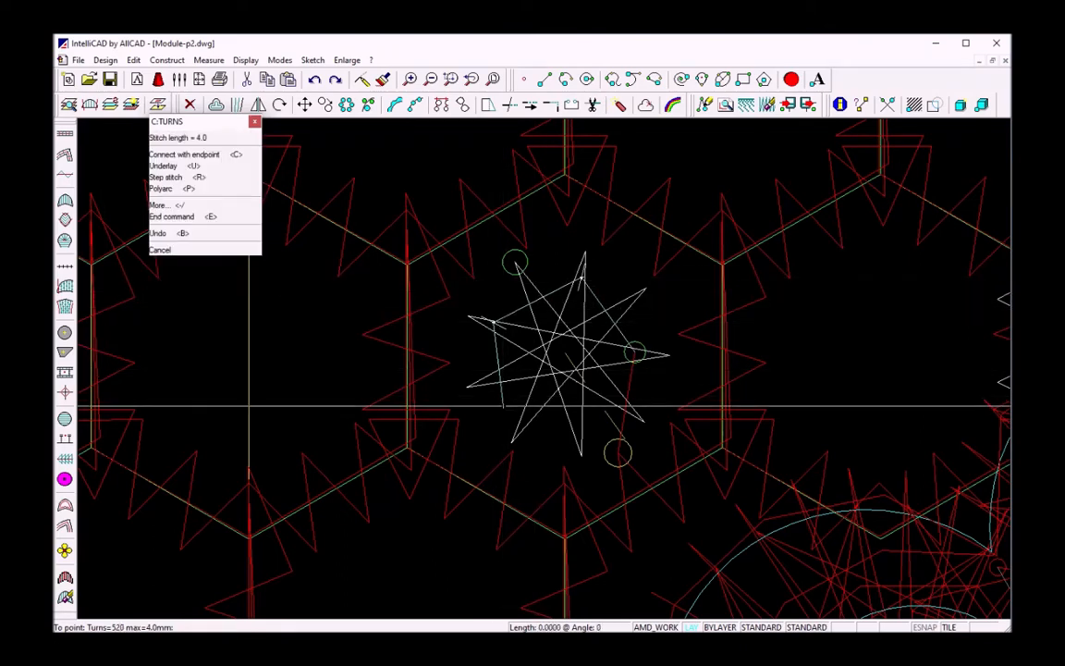
left_click(584, 430)
left_click(637, 385)
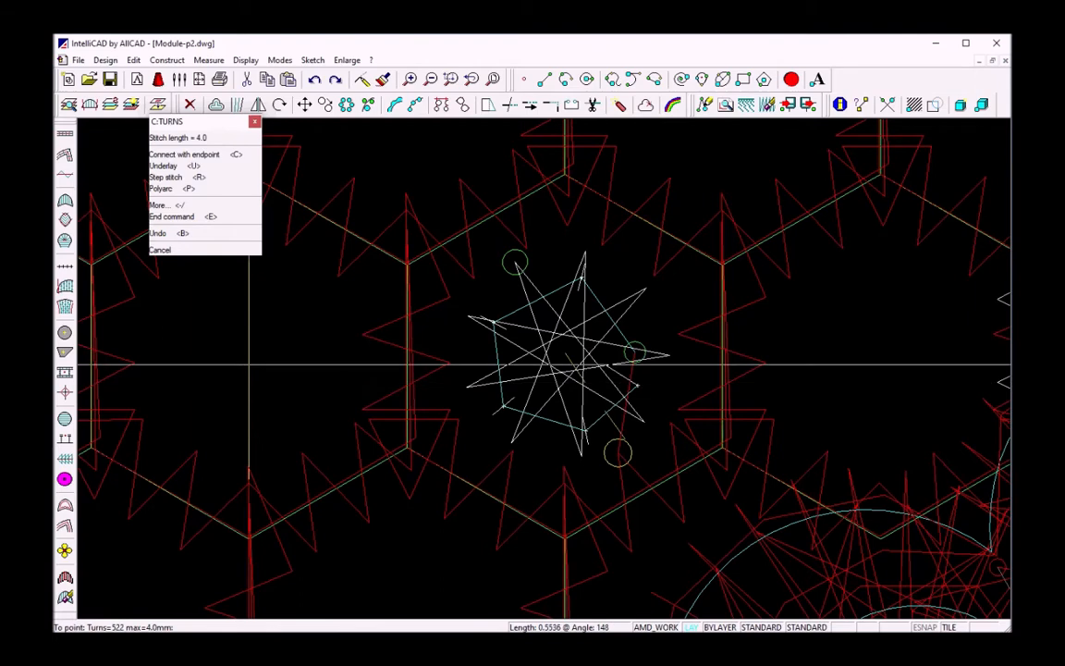
left_click(562, 349)
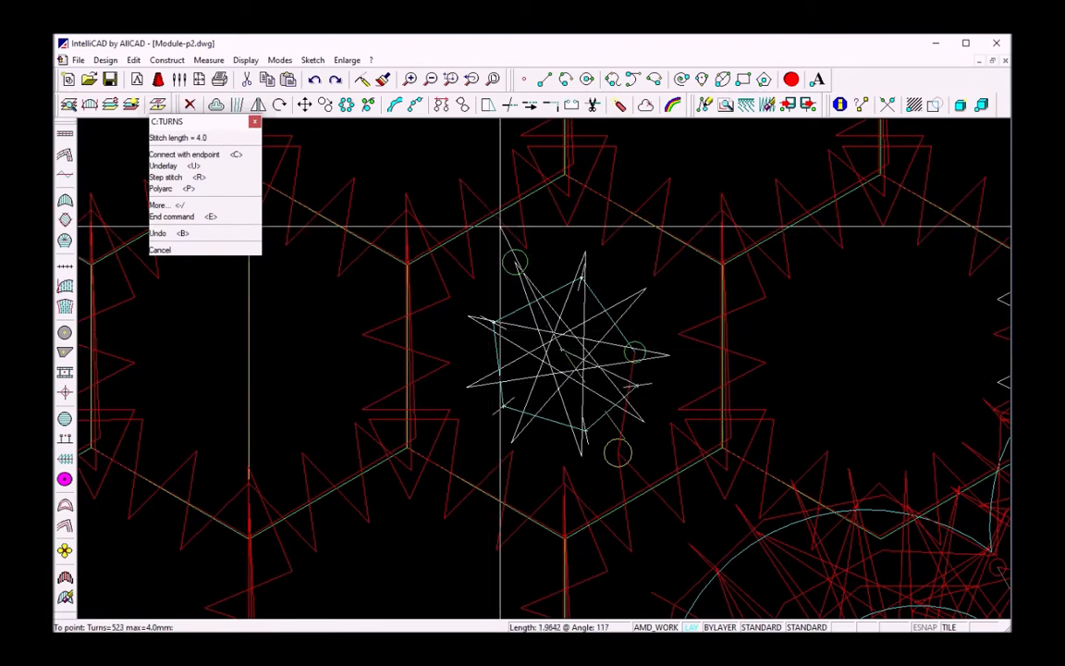
left_click(520, 261)
left_click(481, 174)
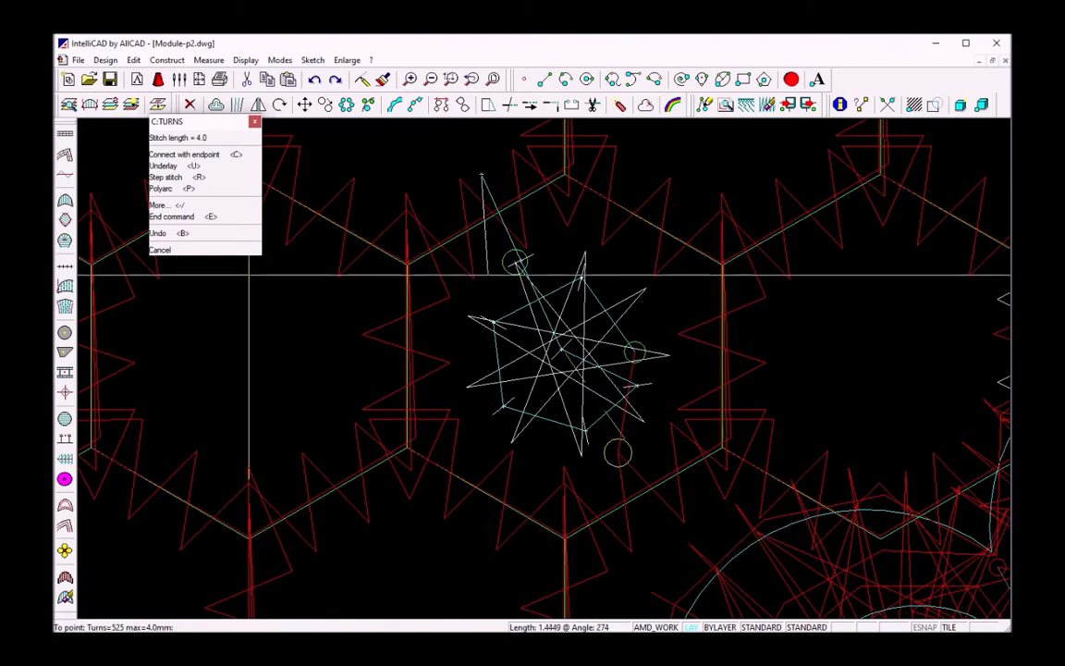
- Punch a second round of stitches offset around the star, and continue along the star stitch itself
left_click(487, 275)
left_click(622, 316)
left_click(630, 401)
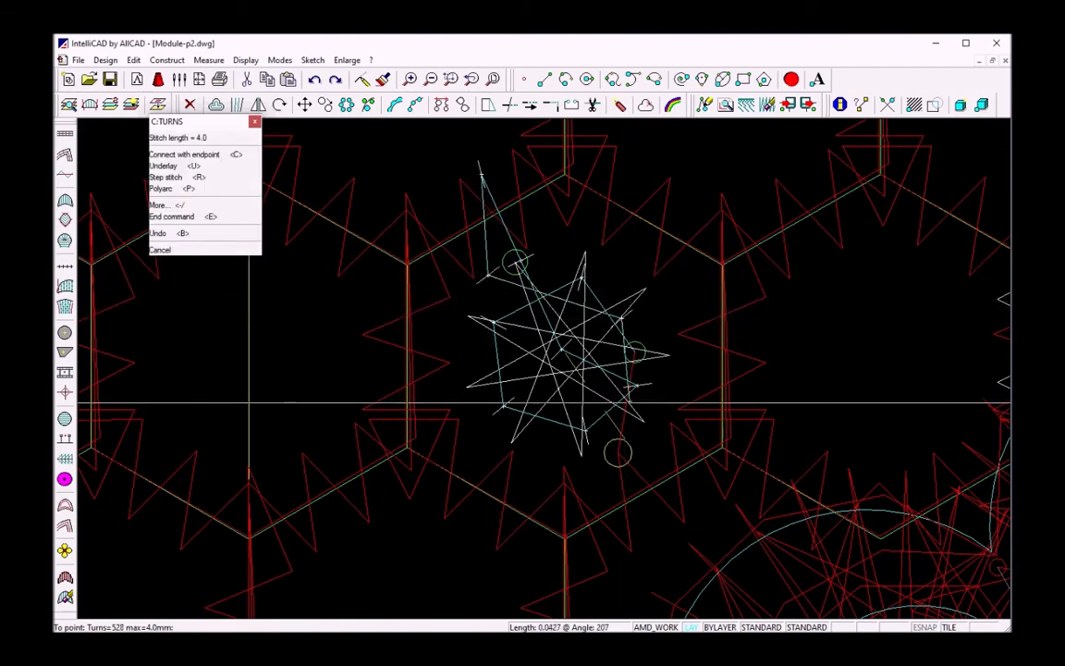
left_click(548, 430)
left_click(491, 365)
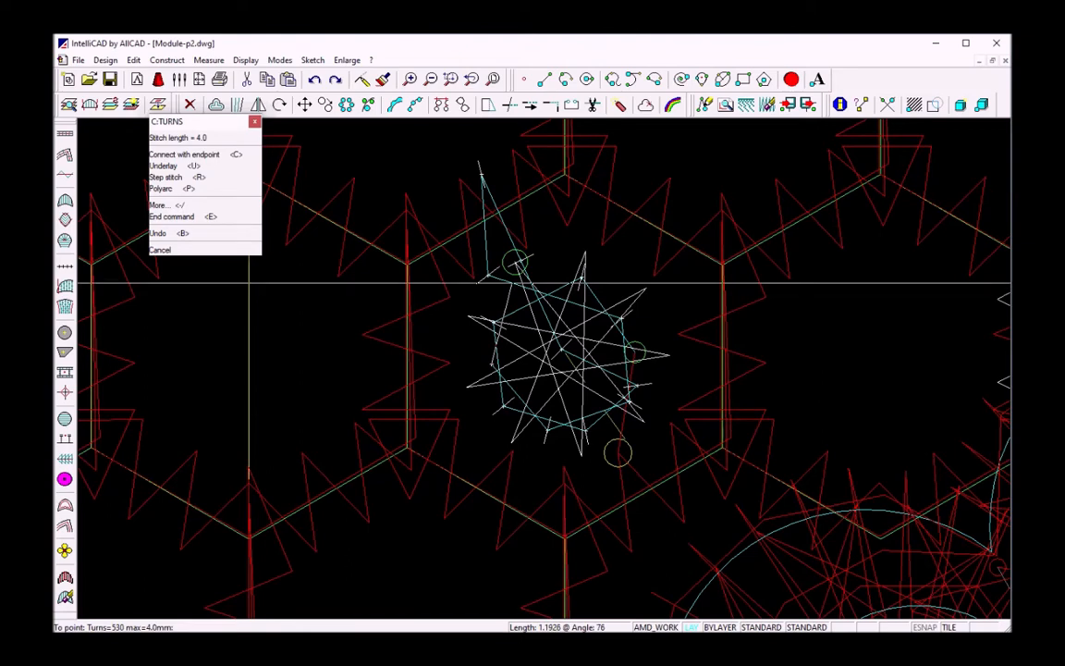
right_click(511, 282)
left_click(514, 280)
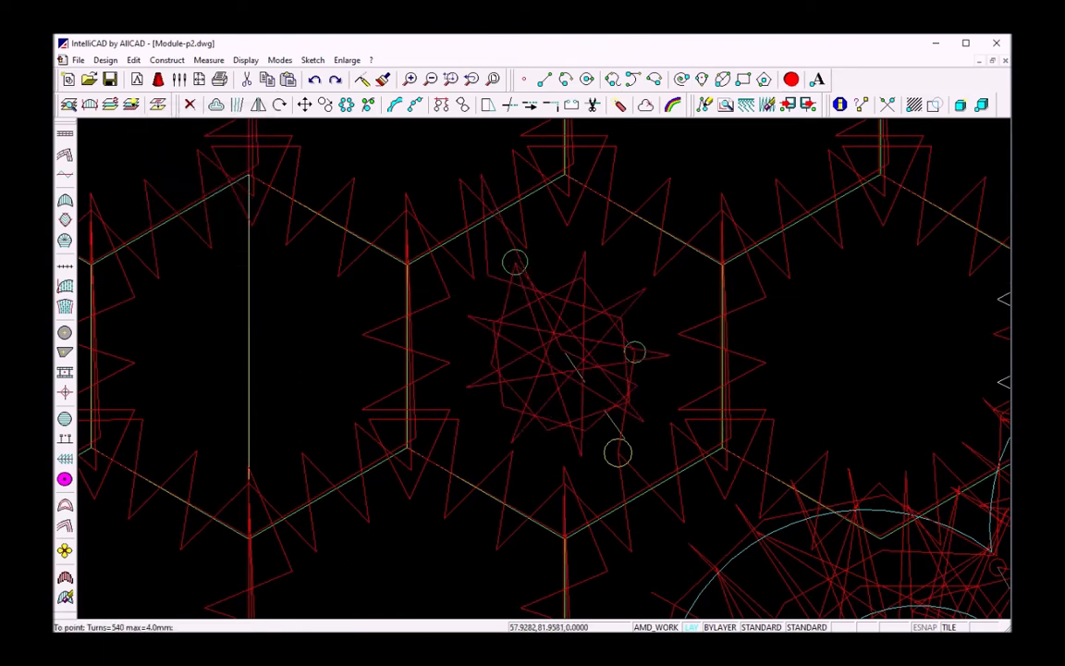
- Apply the Group function after the star's last stitch, connect back to the honeycomb branch, and end the punching
right_click(532, 296)
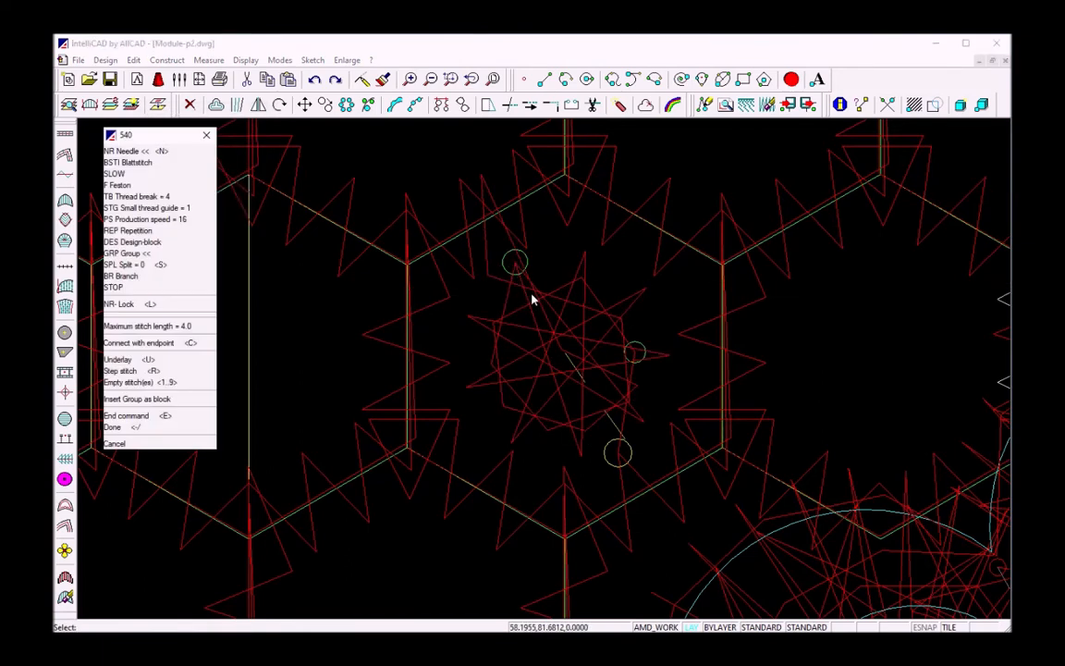
left_click(148, 254)
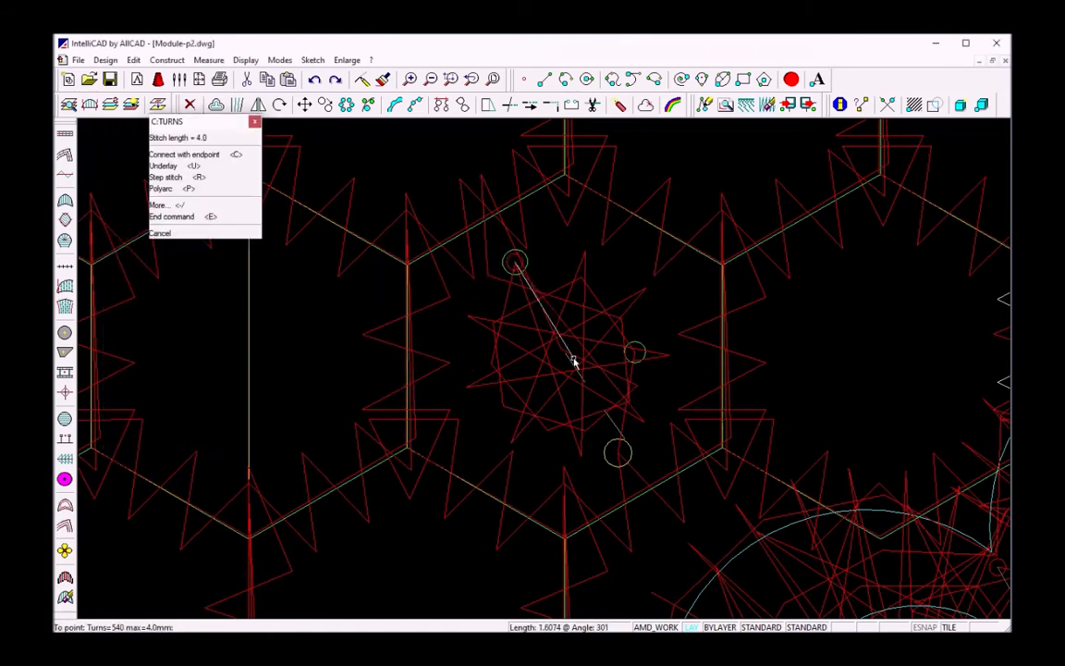
left_click(612, 447)
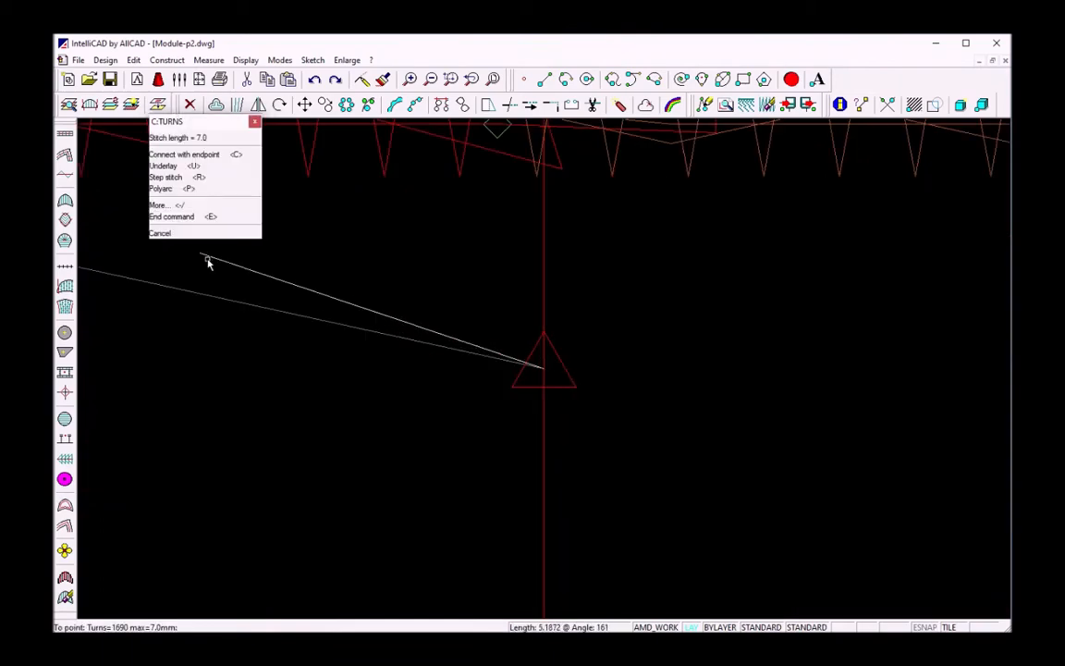
left_click(171, 216)
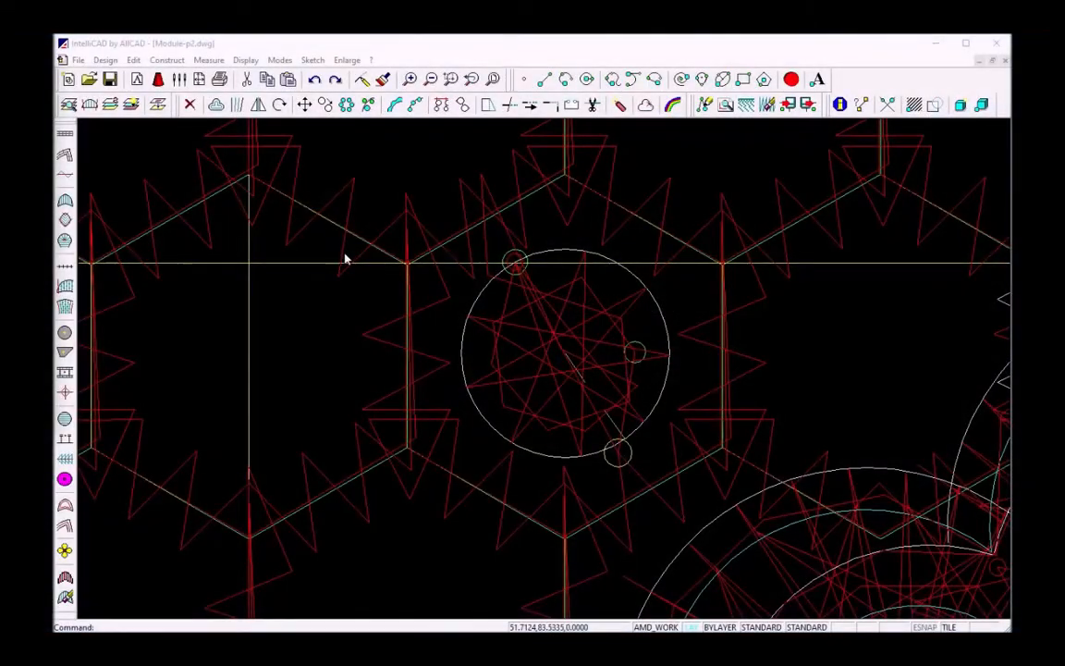
- Add branches to the honeycomb stitch below the lower right edges of the upper left and centre star dots
scroll(453, 333, "down", 5)
mouse_move(358, 342)
middle_mouse_down()
mouse_move(328, 253)
mouse_move(344, 257)
mouse_move(354, 240)
middle_mouse_up()
scroll(325, 250, "down", 1)
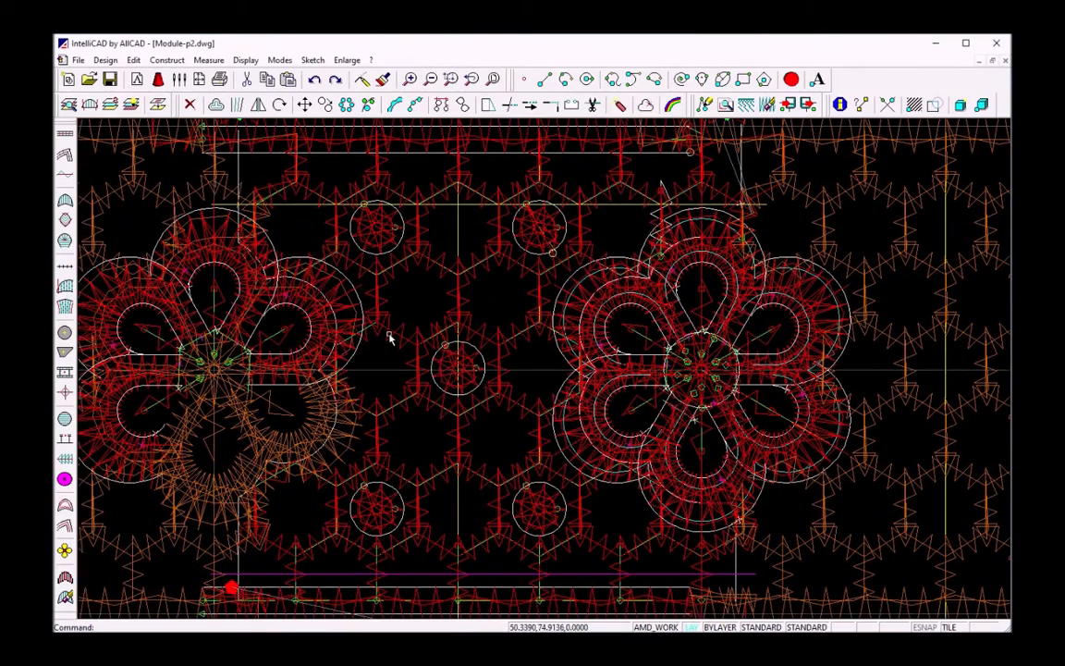
double_click(394, 270)
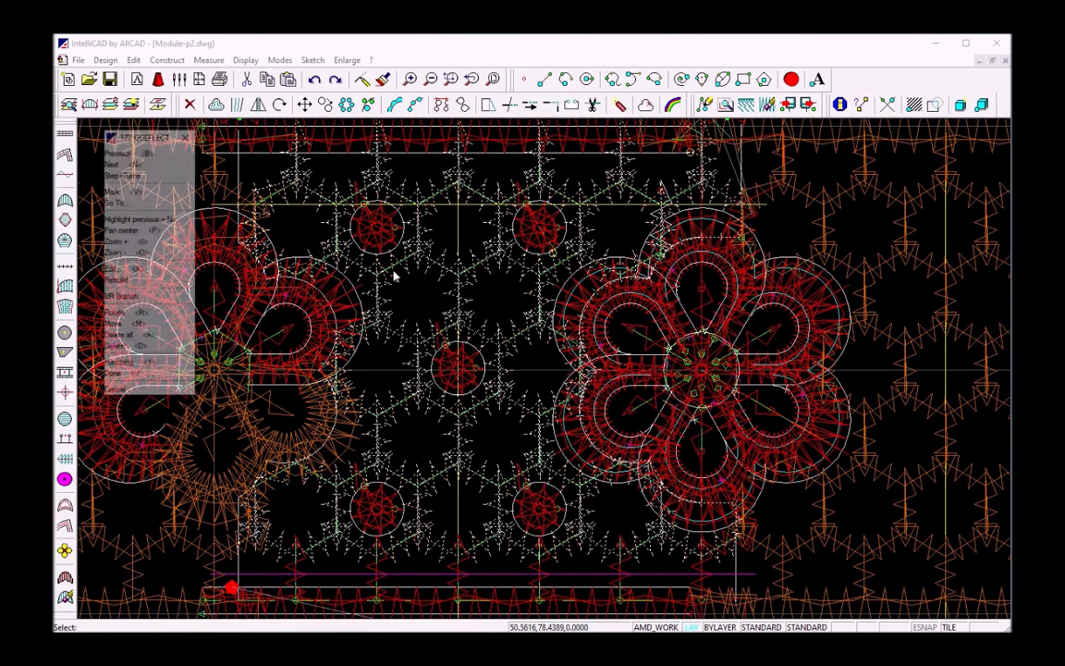
left_click(188, 296)
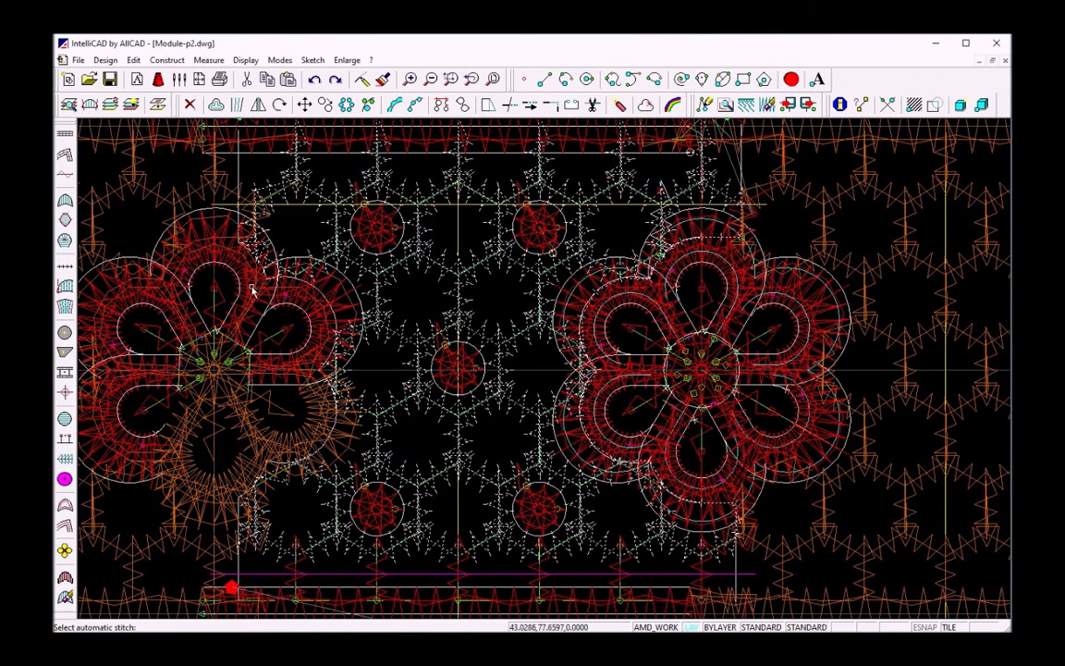
left_click(393, 258)
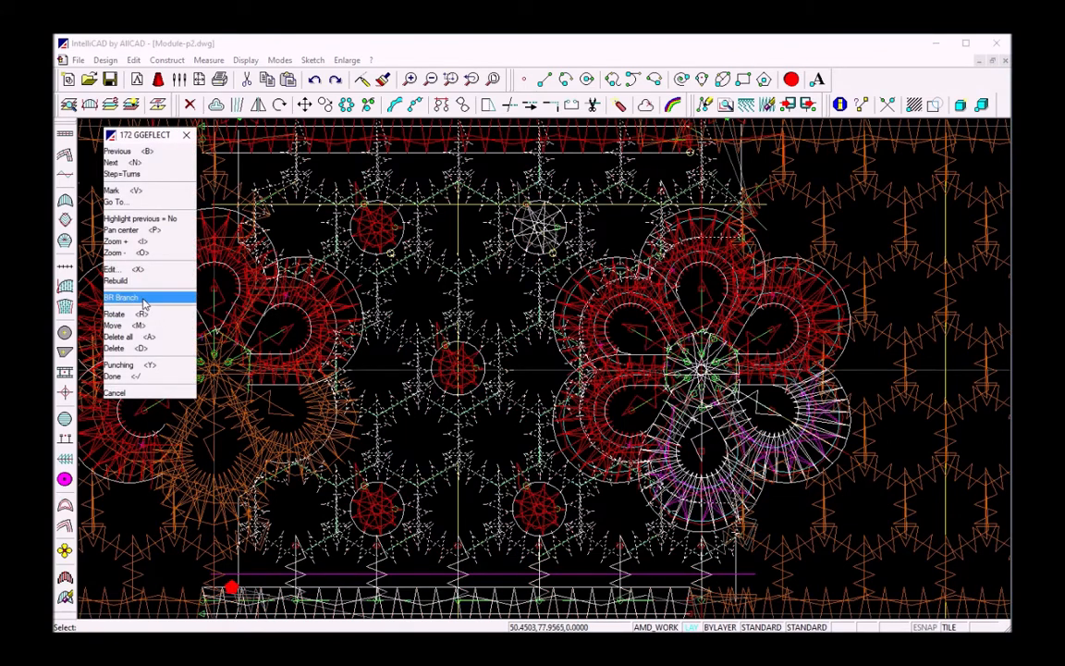
left_click(143, 299)
left_click(473, 400)
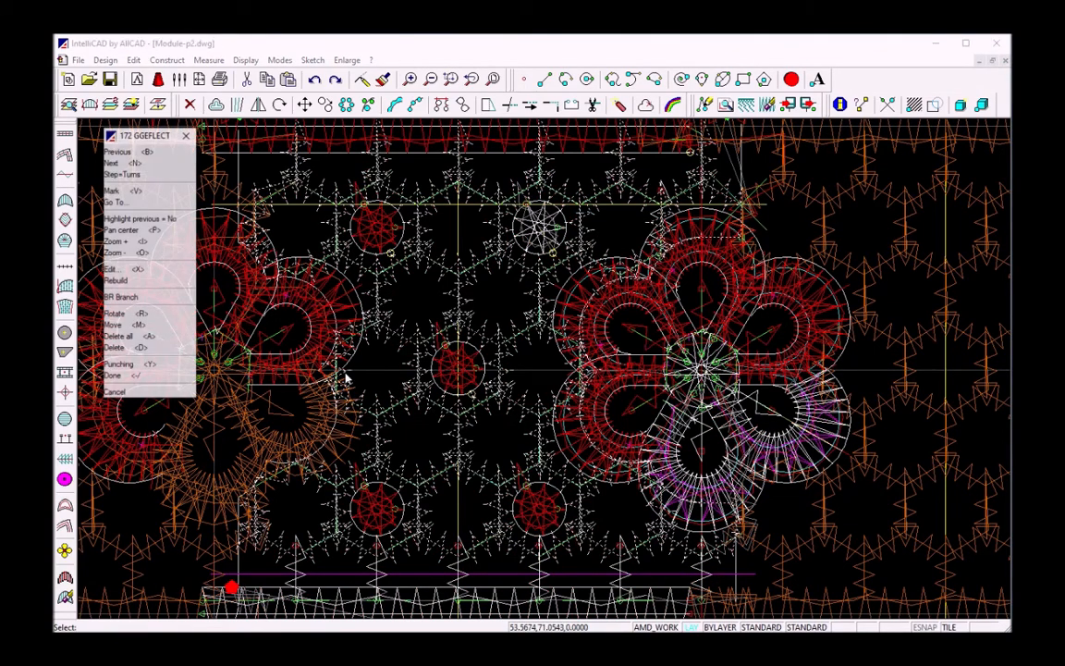
- Add branches to the honeycomb stitch below the lower right edges of the lower left and lower right star dots
left_click(148, 298)
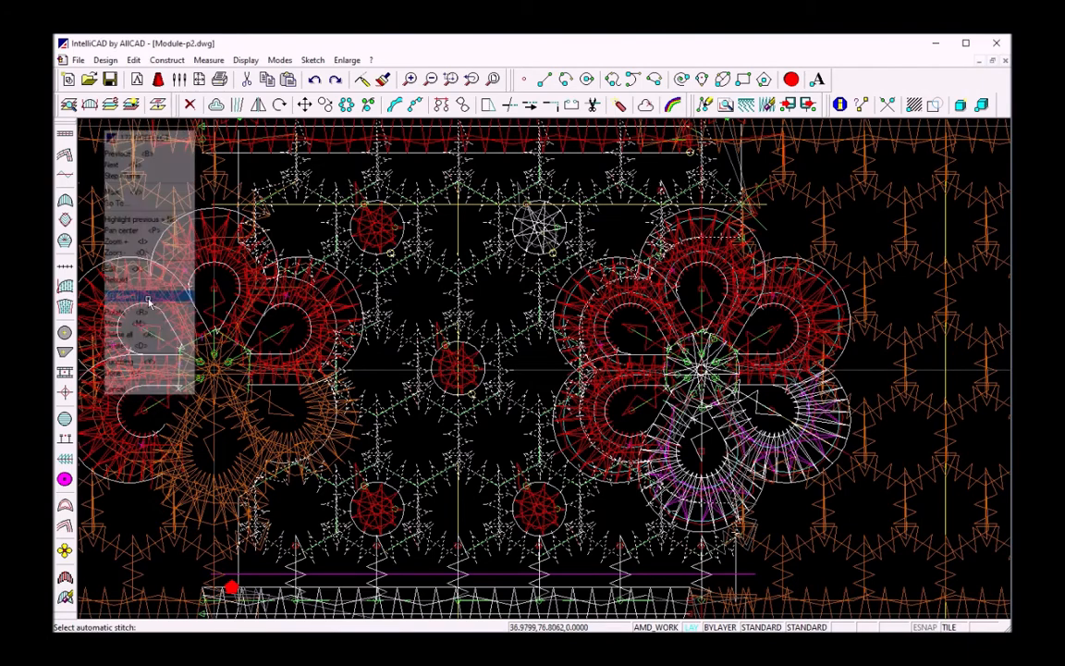
left_click(392, 540)
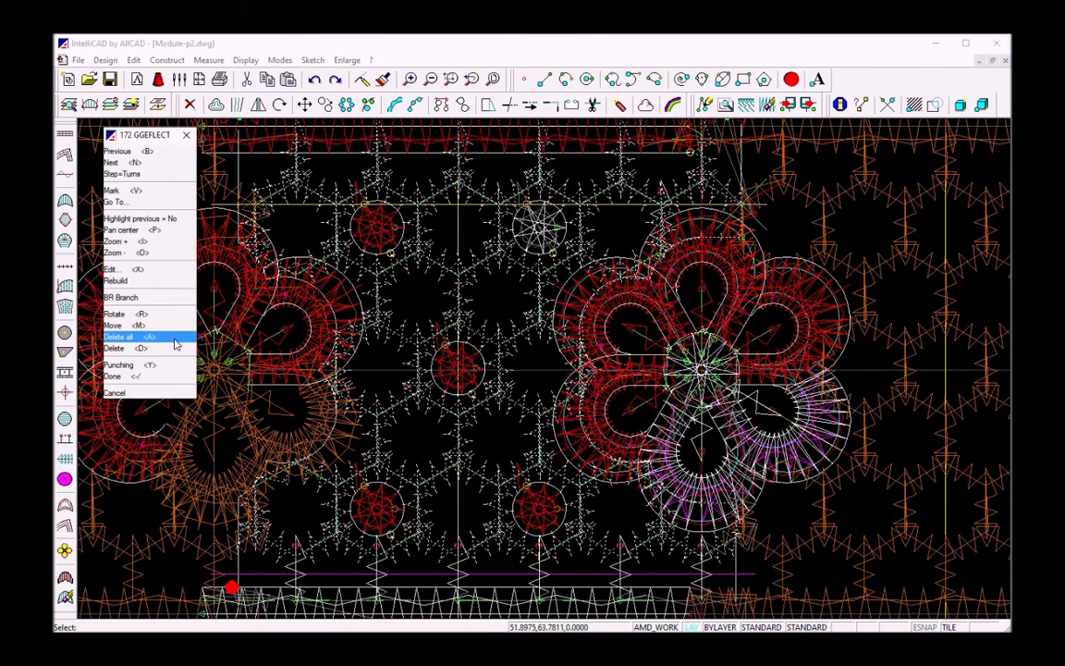
left_click(134, 298)
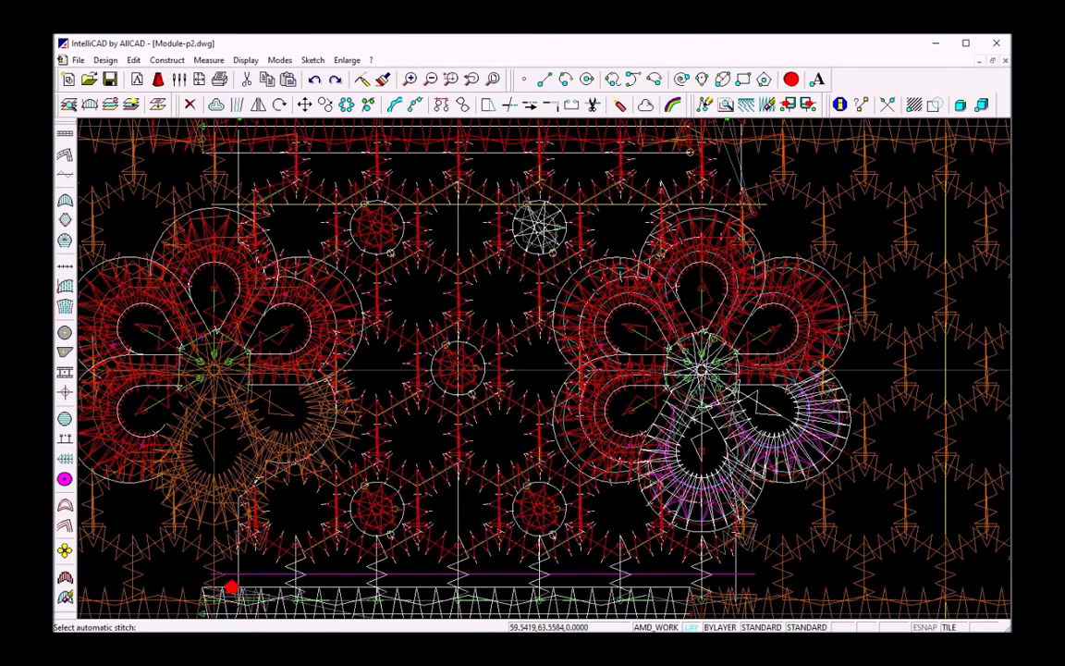
left_click(480, 421)
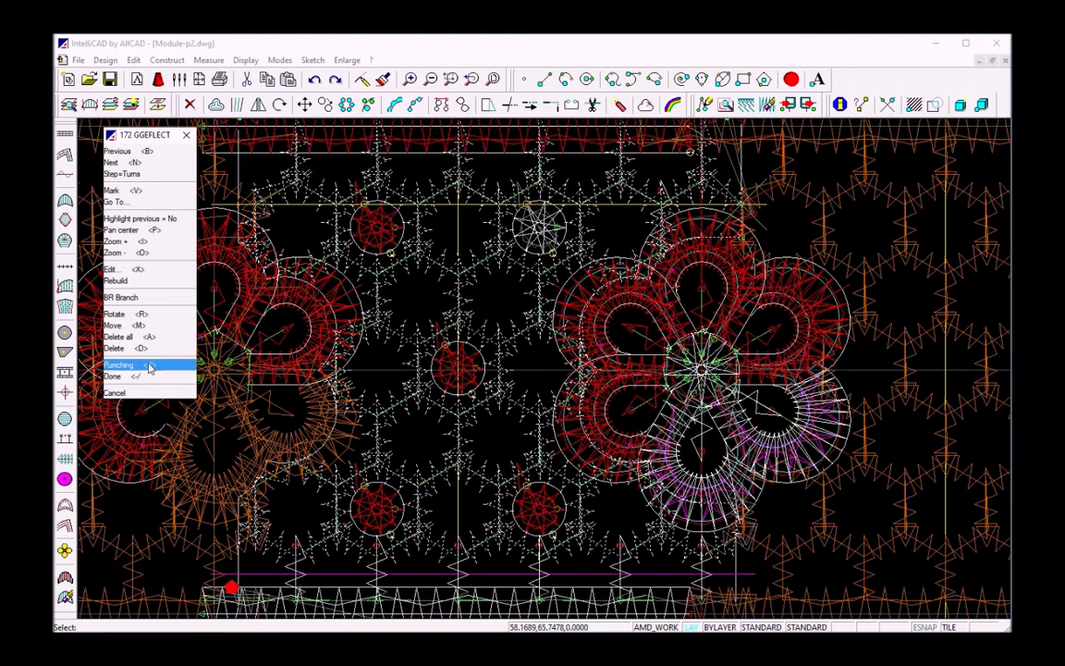
- Resume punching from the upper left star dot's branch and stitch that star along its guide lines with Polyarc
left_click(148, 366)
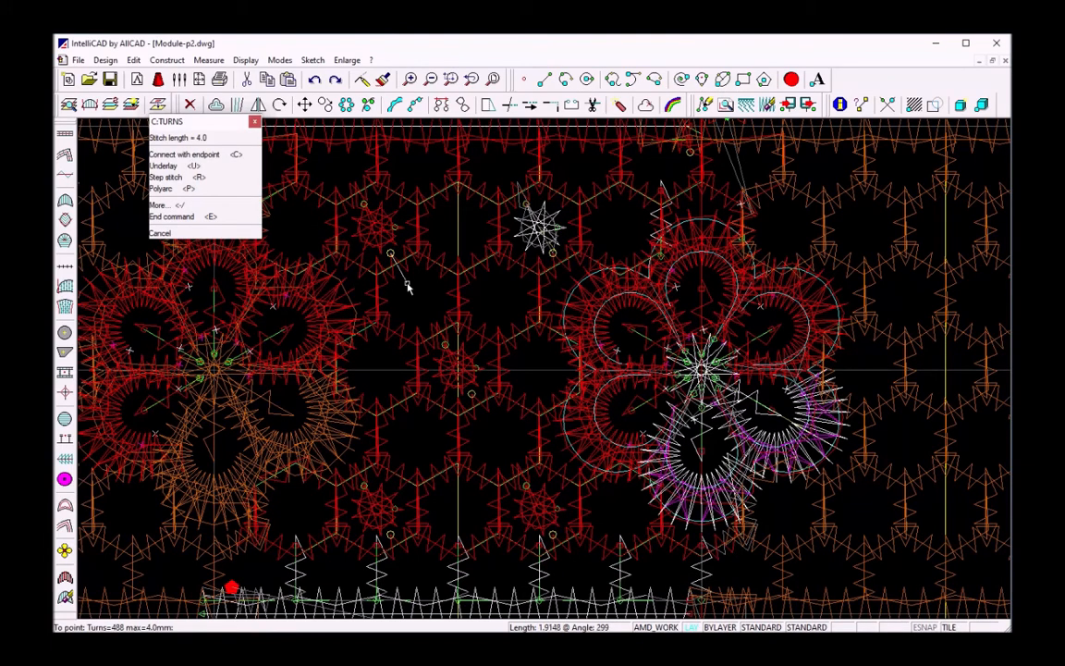
middle_click_drag(401, 282, 485, 382)
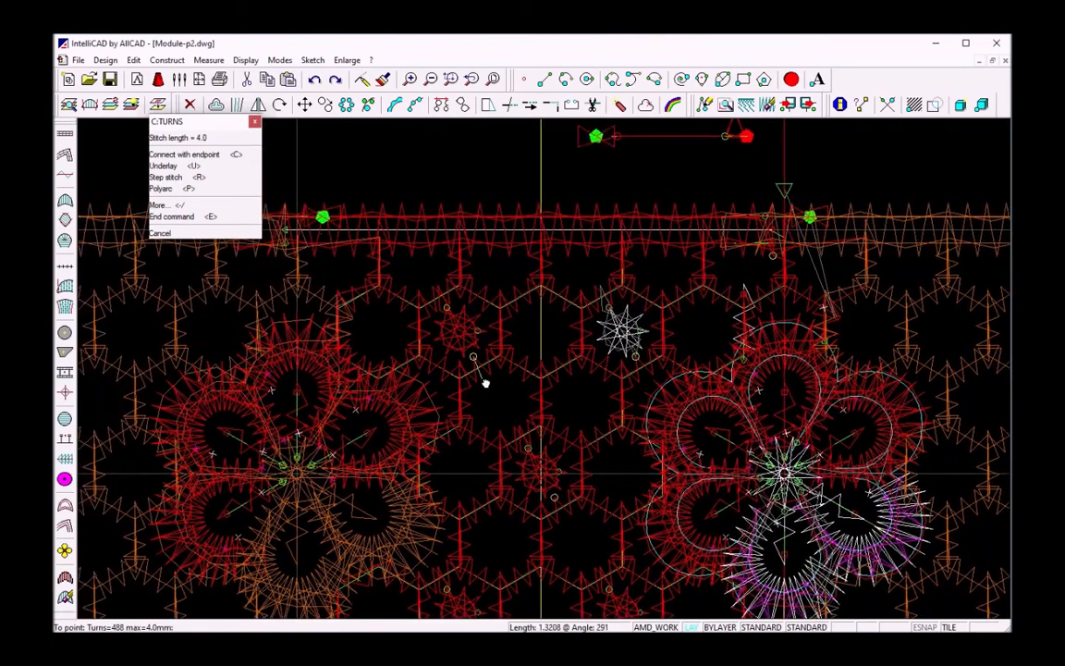
scroll(496, 344, "up", 4)
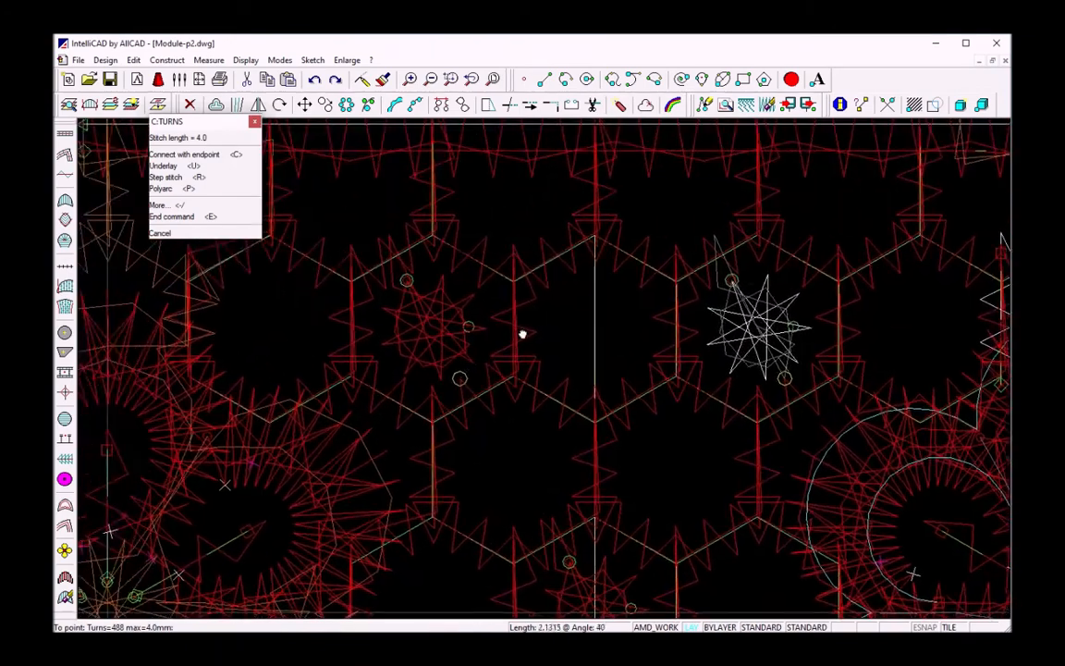
key("p")
left_click(462, 343)
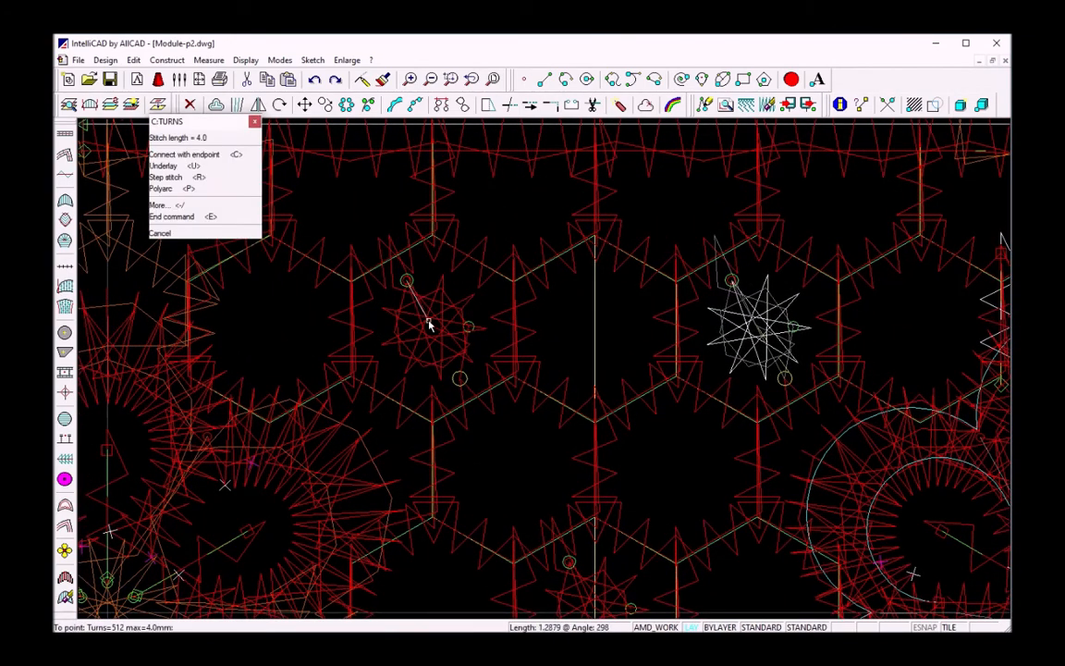
key("p")
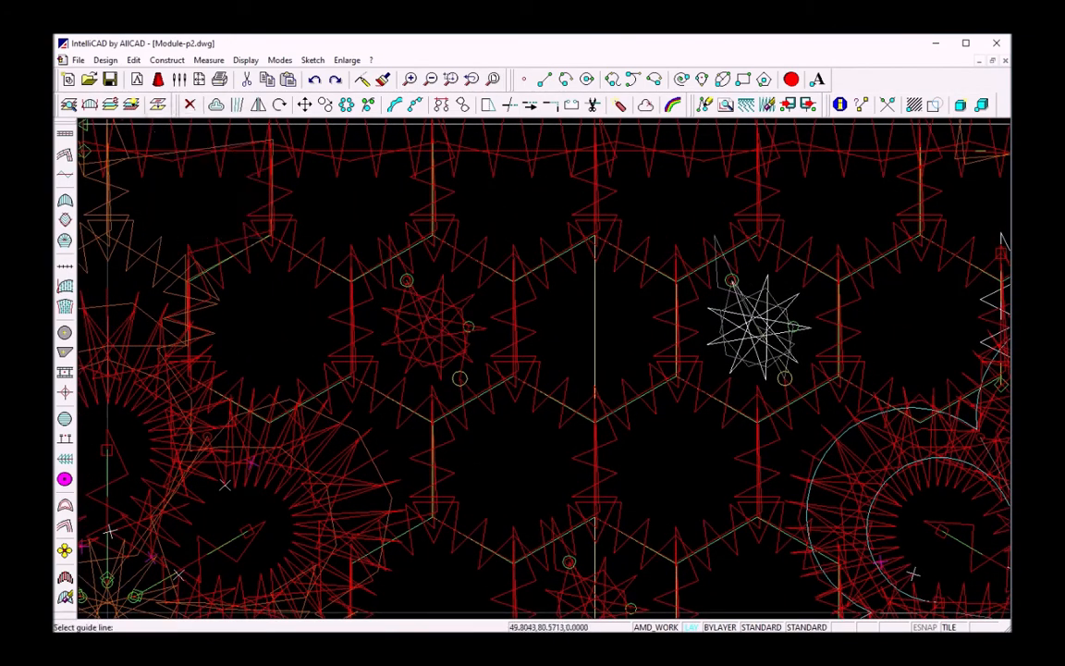
left_click(458, 377)
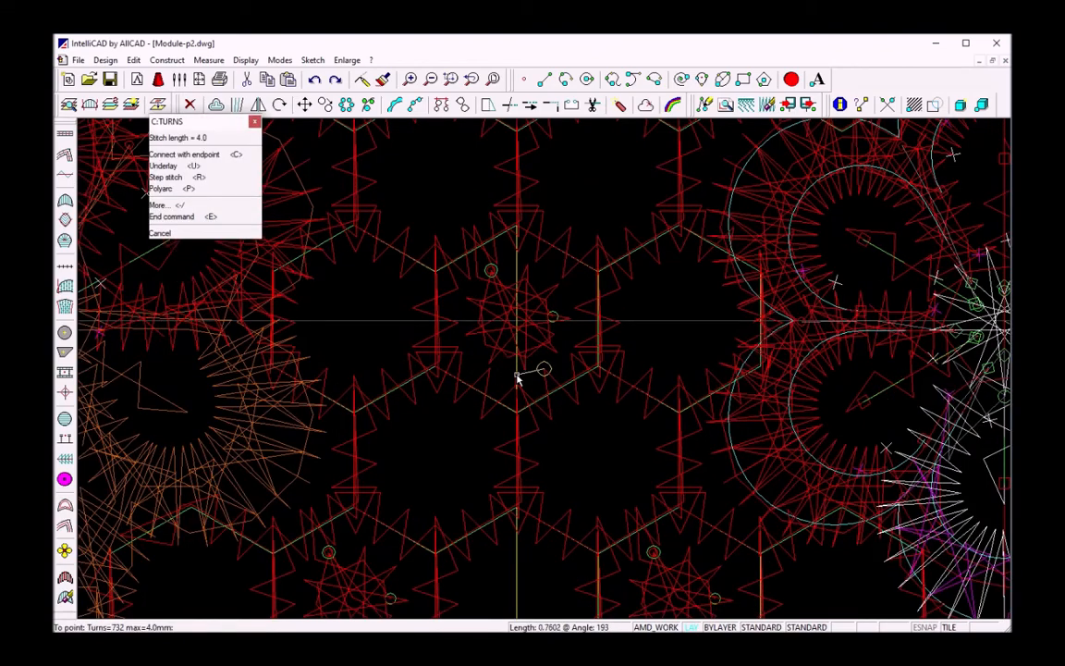
- Stitch the centre star dot along its guide lines with Polyarc, starting from its honeycomb branch
key("p")
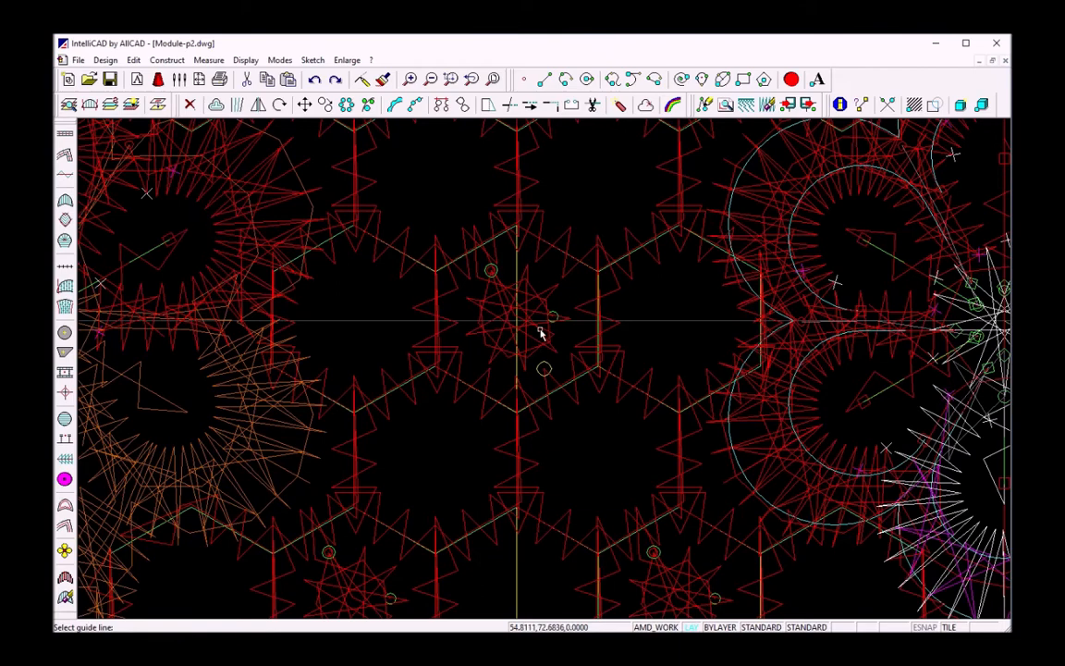
left_click(546, 368)
key("p")
key("p")
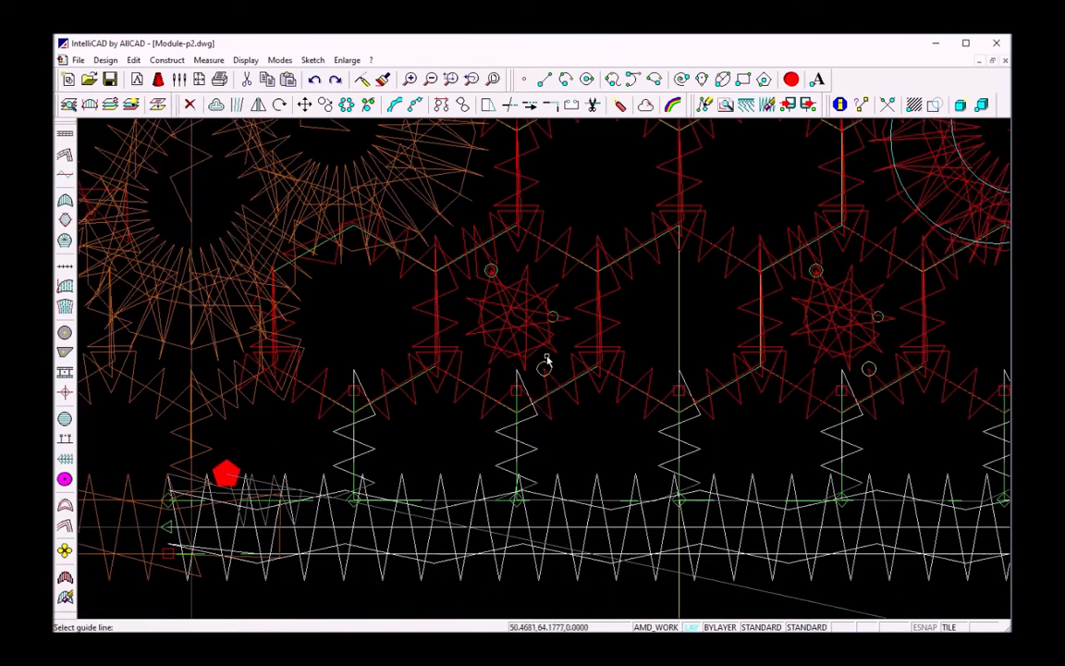
- Stitch the lower left and lower right star dots along their guide lines with Polyarc, and end the punching command
left_click(543, 360)
key("p")
left_click(542, 368)
key("p")
left_click(845, 365)
key("p")
left_click(866, 368)
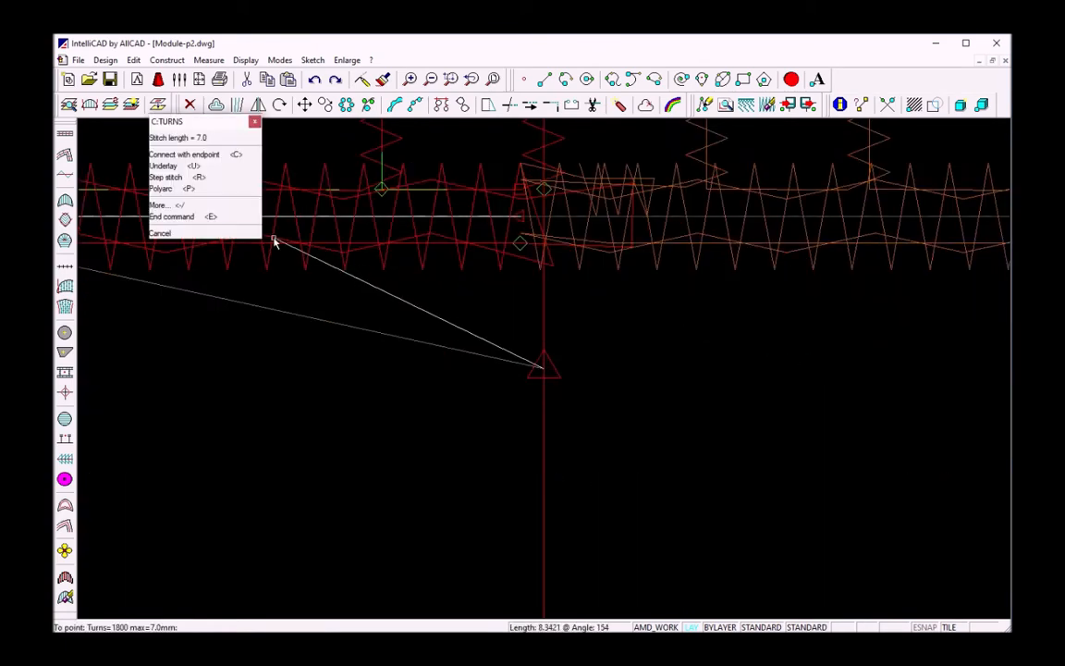
left_click(197, 218)
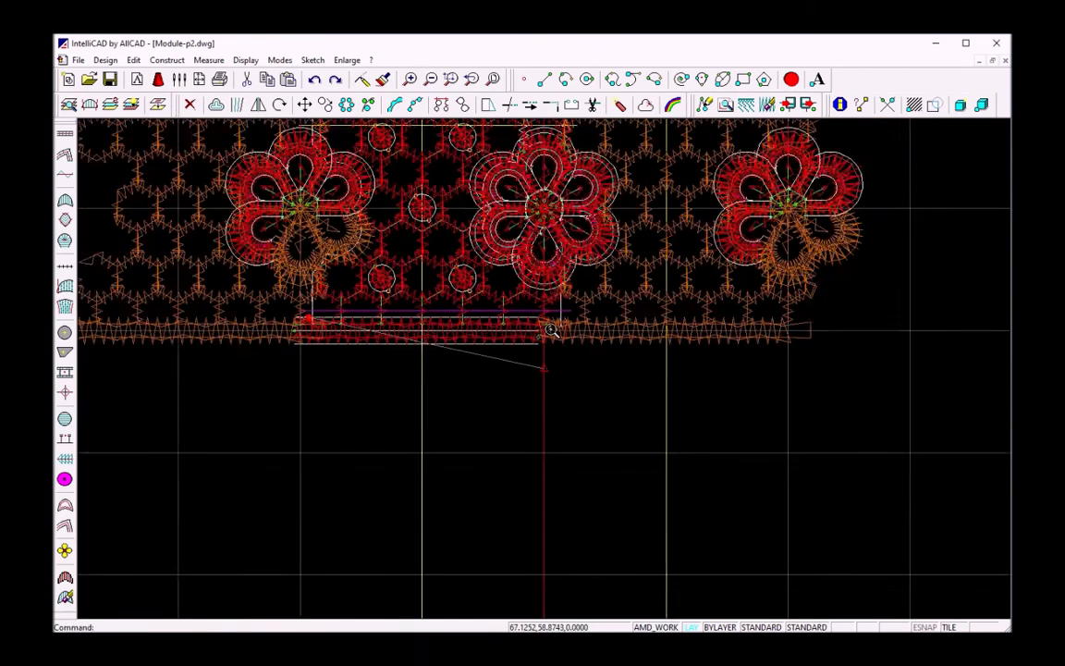
- Regenerate the repeat copies of the punched module with the Punch and 1 Repeat options
scroll(523, 331, "up", 3)
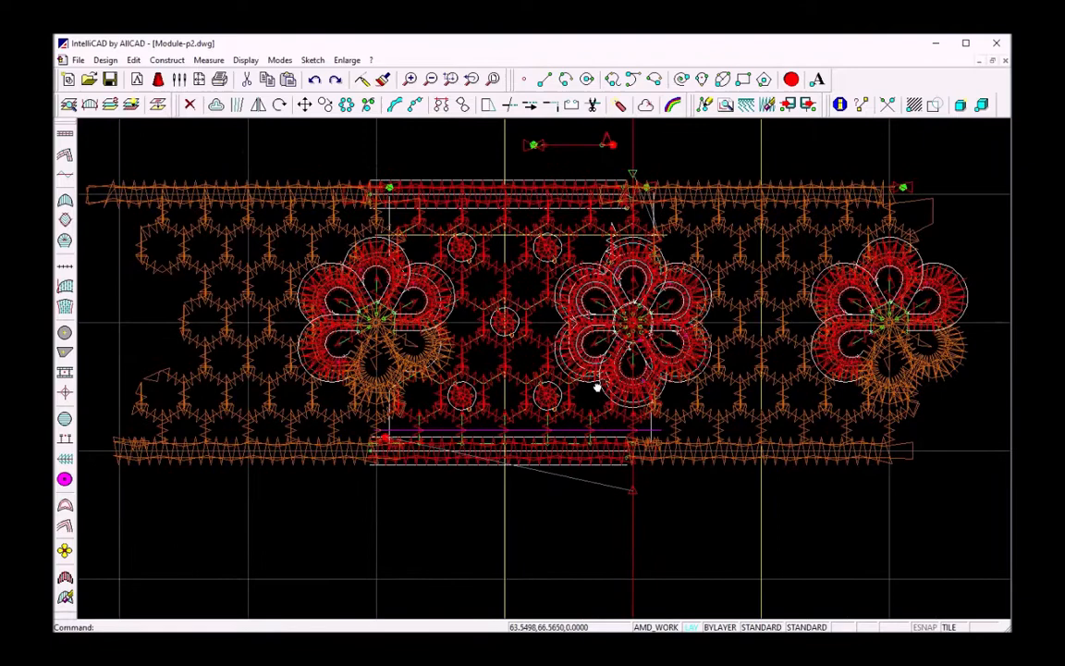
left_click(442, 107)
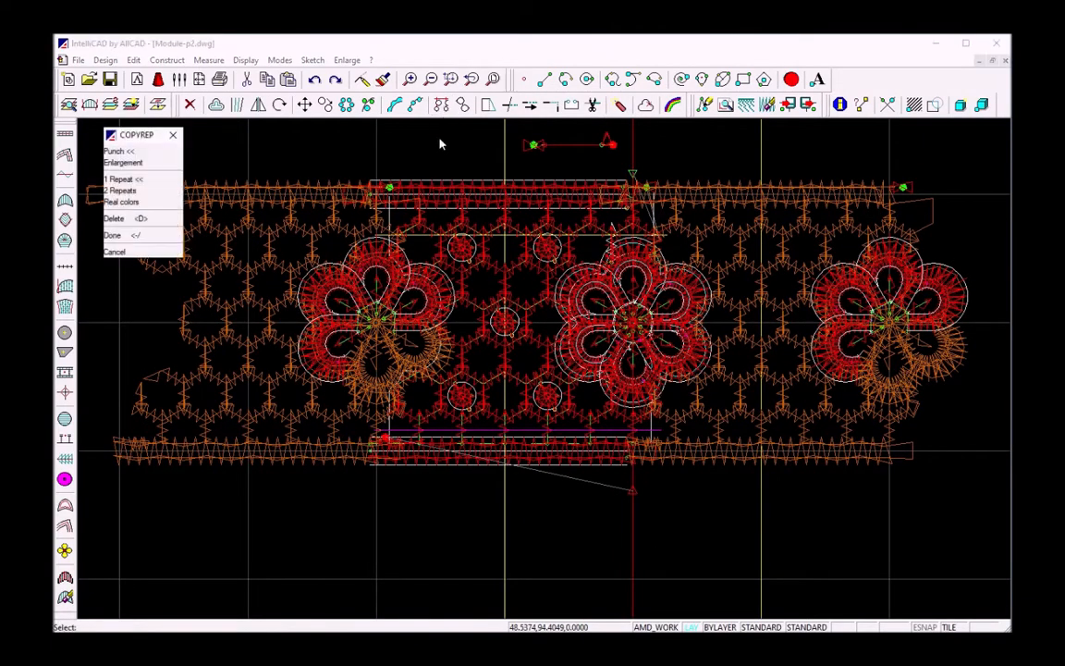
left_click(132, 237)
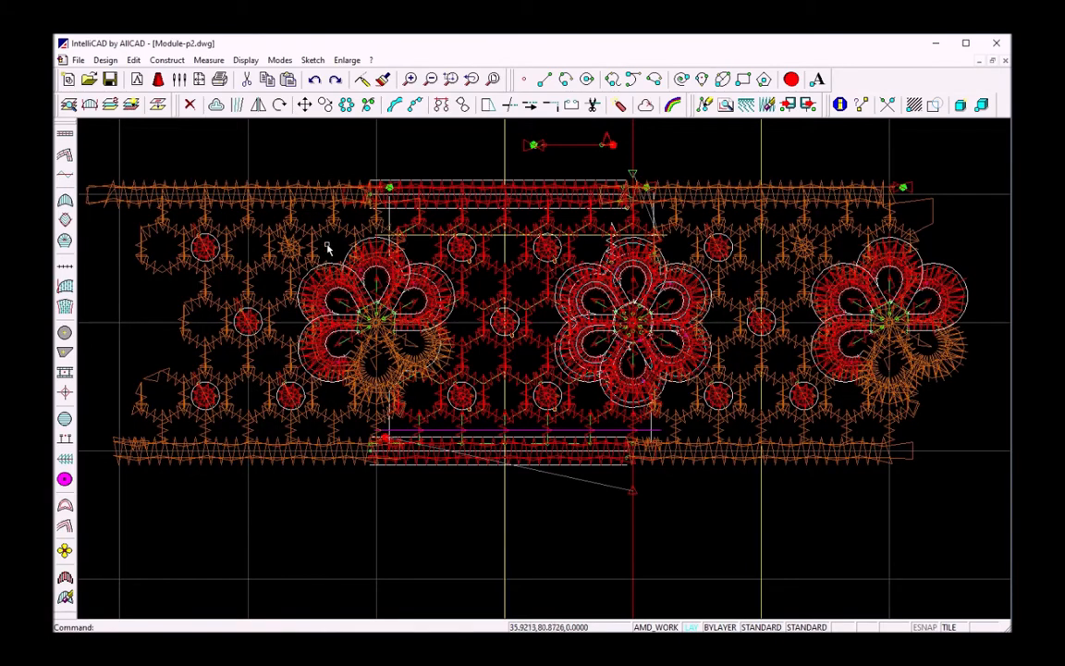
- Open the ProView preview of the repeated lace and widen its window to examine the stitched result
scroll(491, 522, "up", 4)
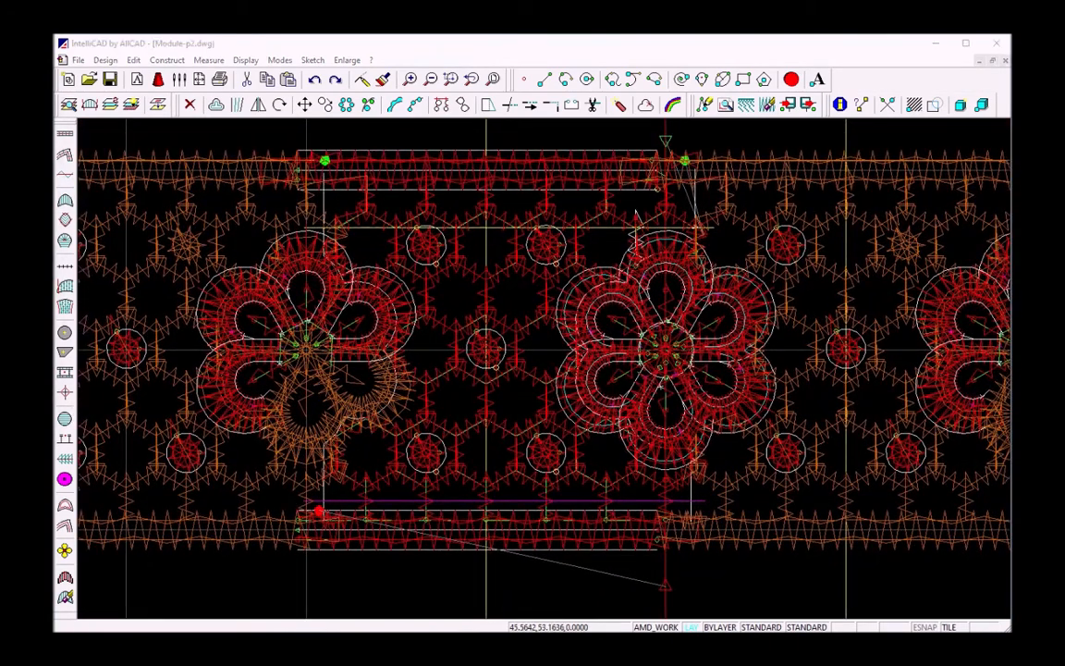
left_click(726, 106)
left_click_drag(848, 270, 558, 315)
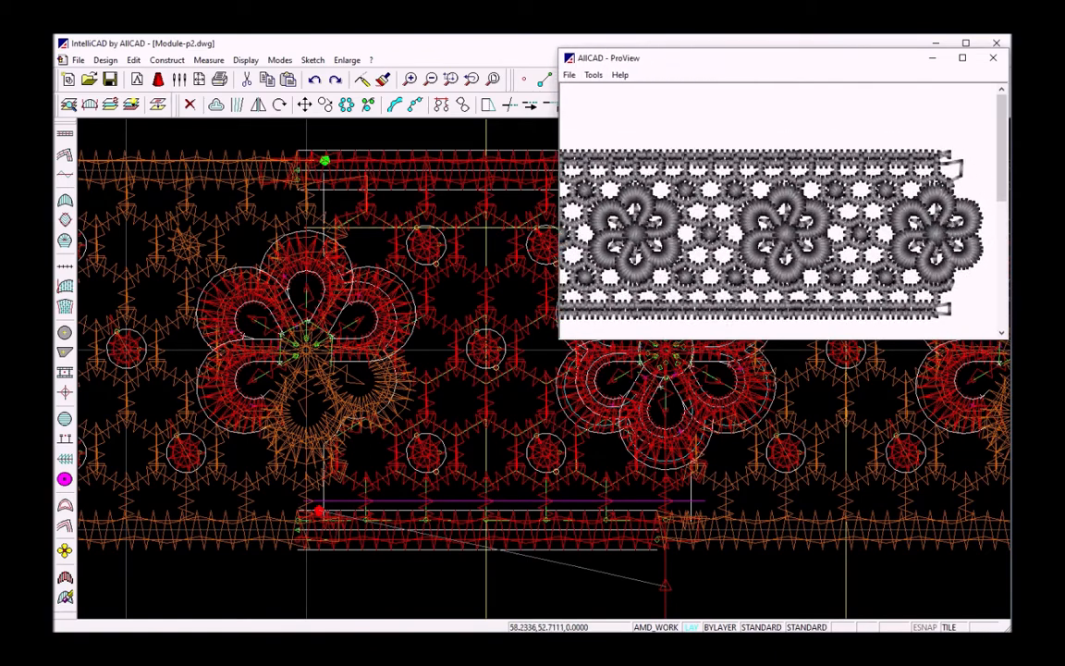